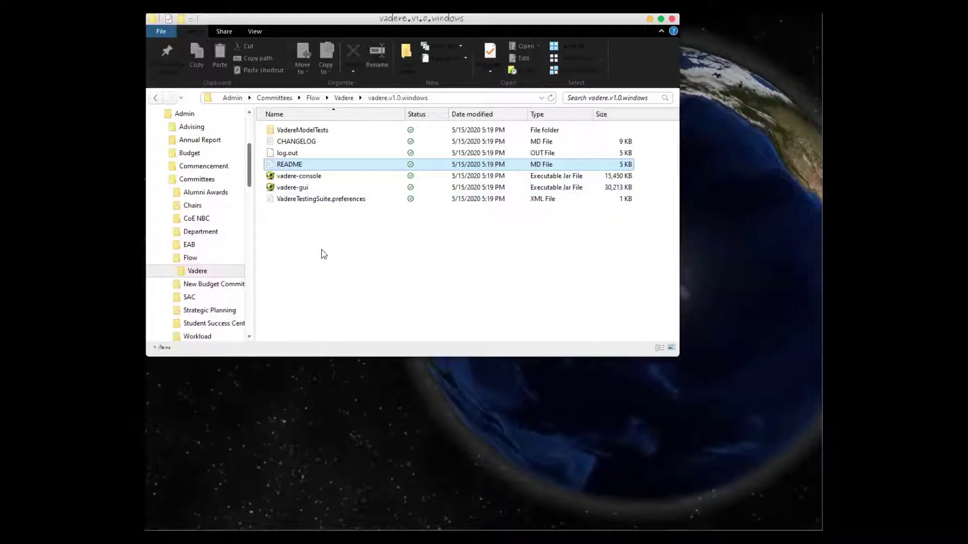
# - Launch vadere-gui from the vadere.v1.0.windows folder inside the Vadere folder and enlarge its window
pyautogui.click(349, 99)
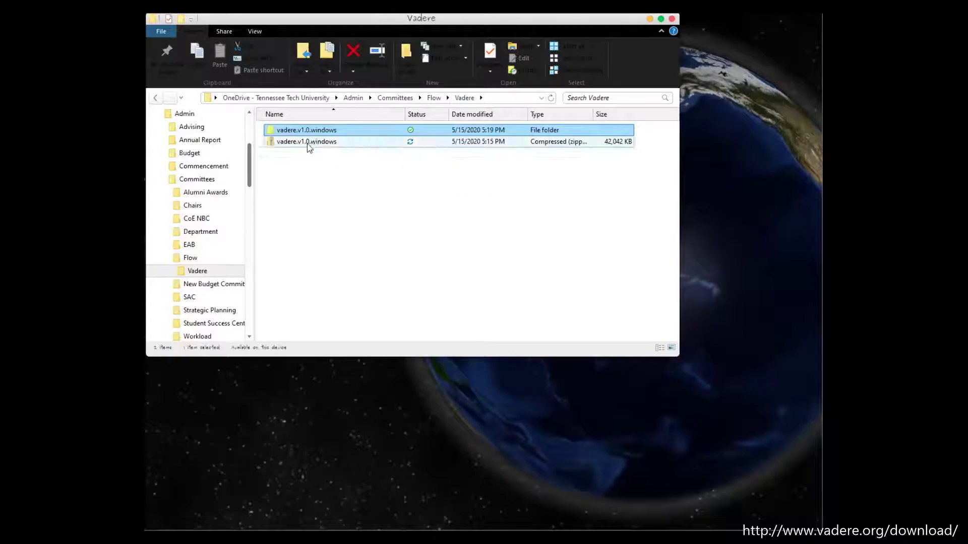
pyautogui.doubleClick(307, 131)
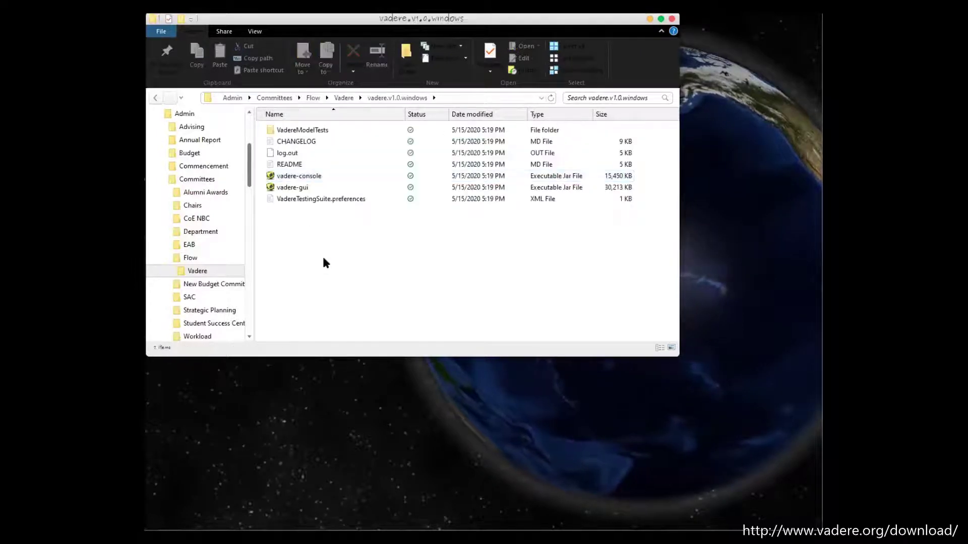
pyautogui.doubleClick(290, 190)
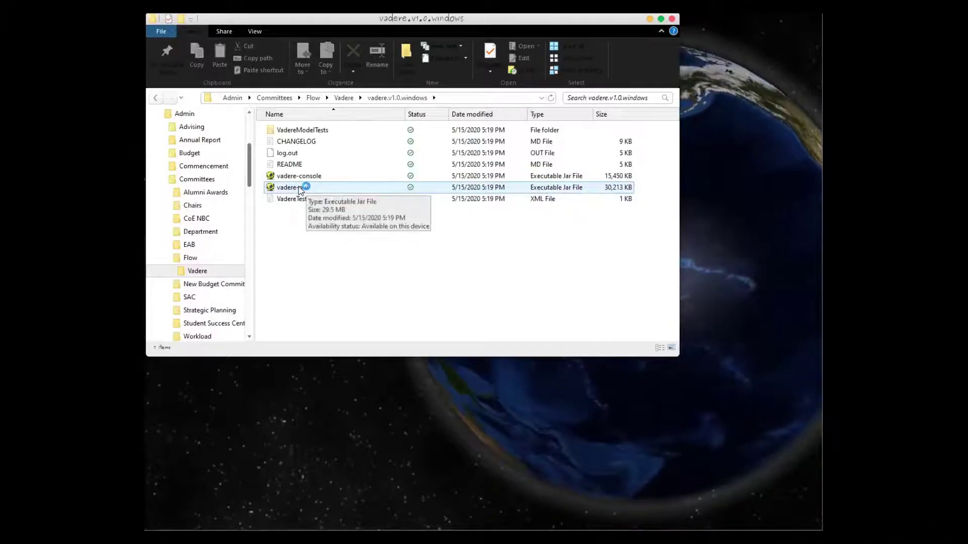
pyautogui.click(300, 190)
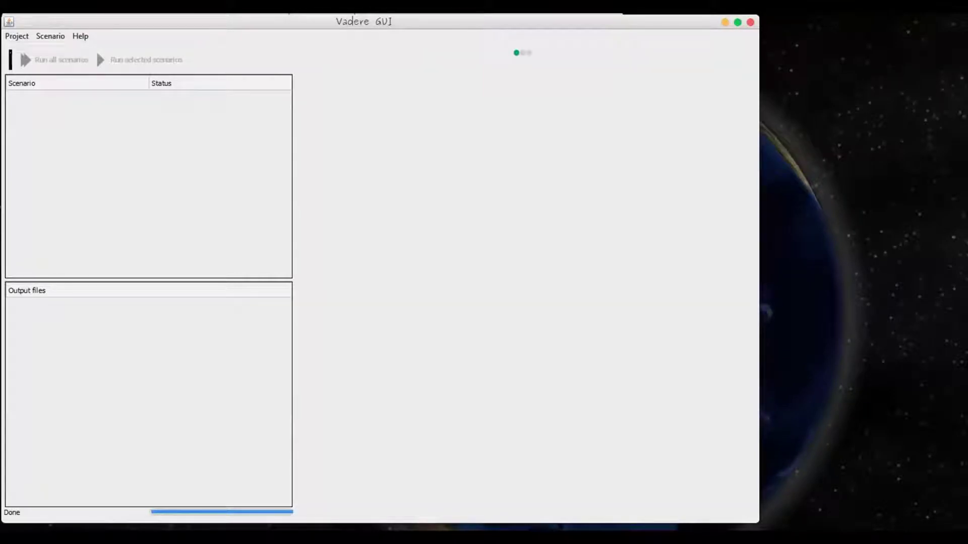
pyautogui.moveTo(758, 523); pyautogui.dragTo(963, 529)
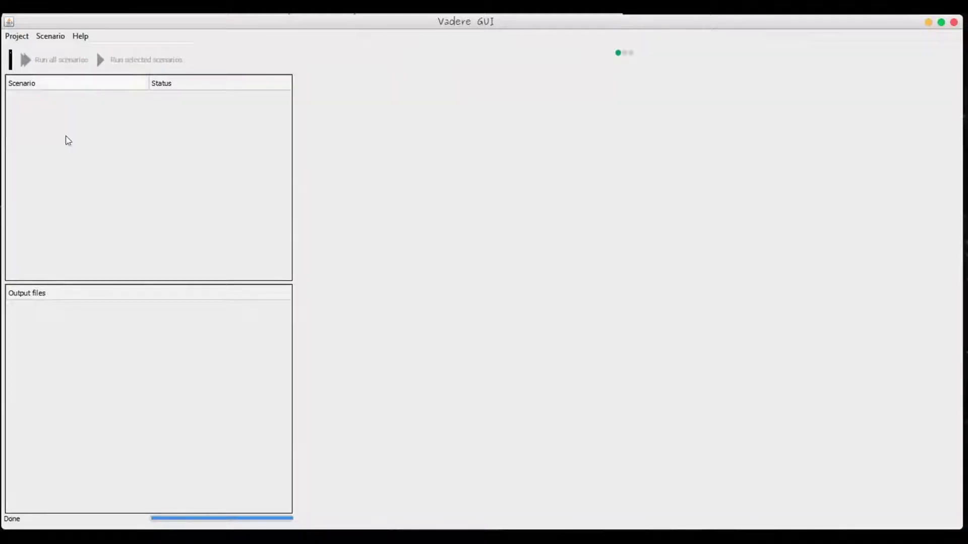
# - Create a new project named Demo
pyautogui.click(20, 33)
pyautogui.click(42, 53)
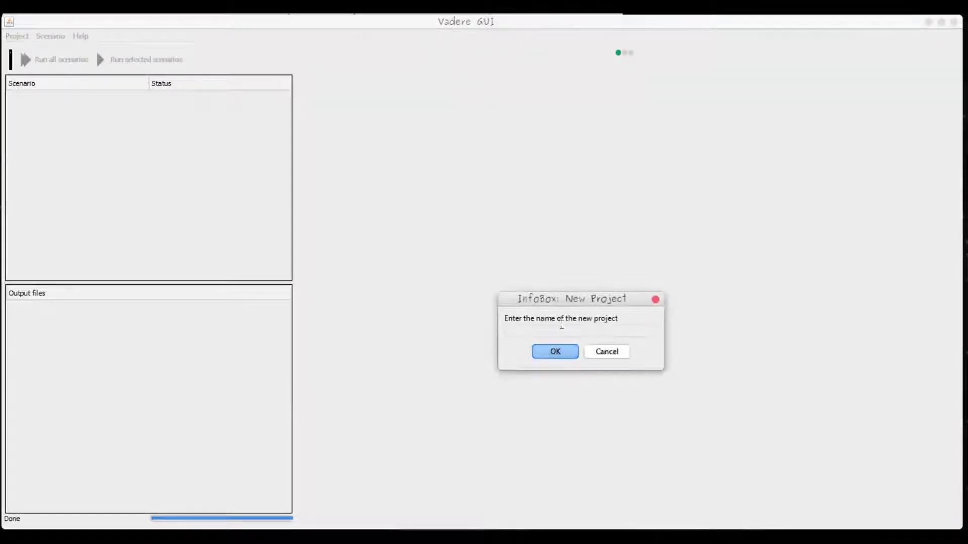
pyautogui.write('Demo')
pyautogui.click(541, 350)
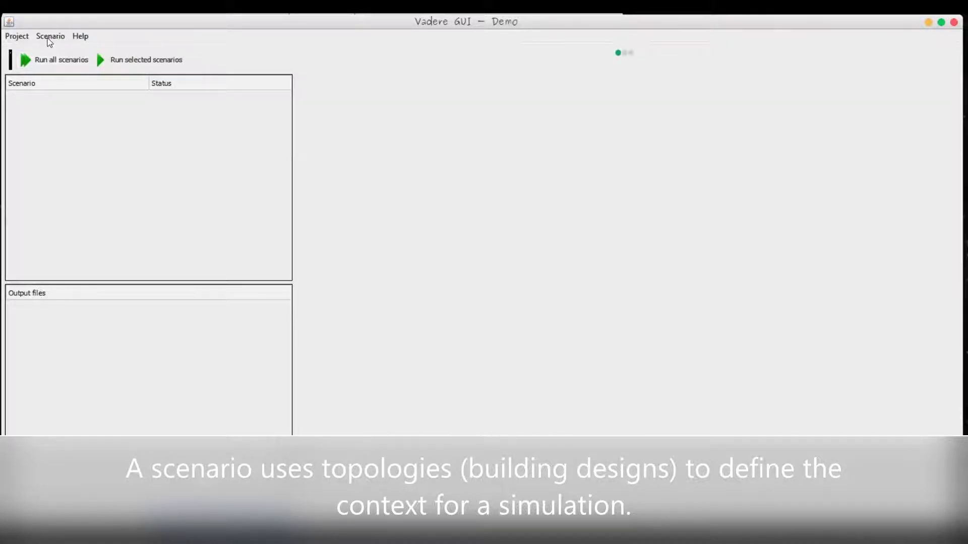
# - Create a new scenario named My Demo in the project
pyautogui.click(49, 37)
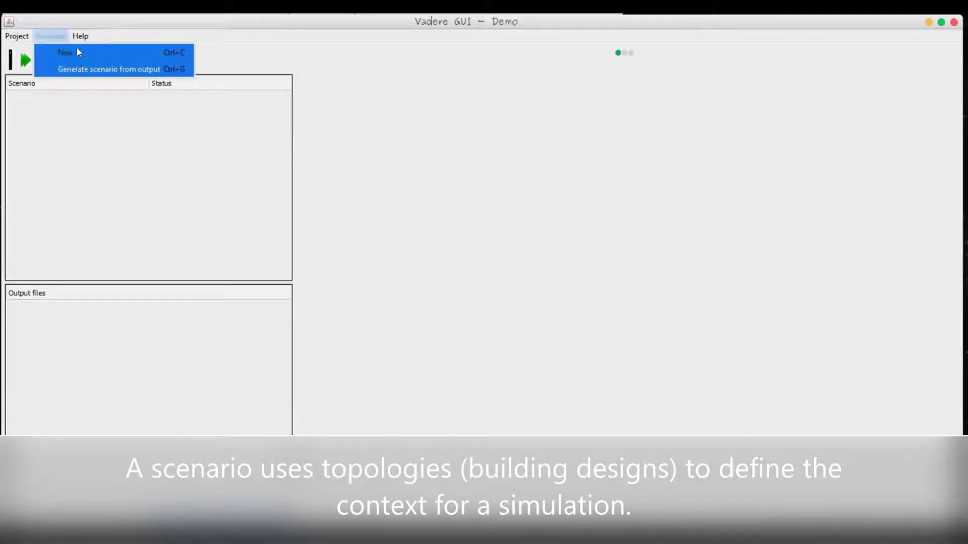
pyautogui.click(74, 59)
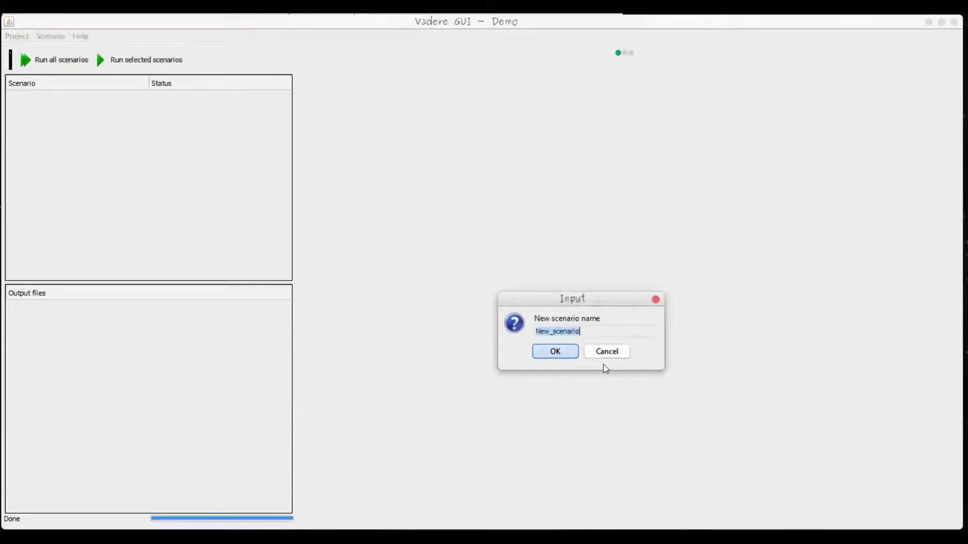
pyautogui.write('My Demo')
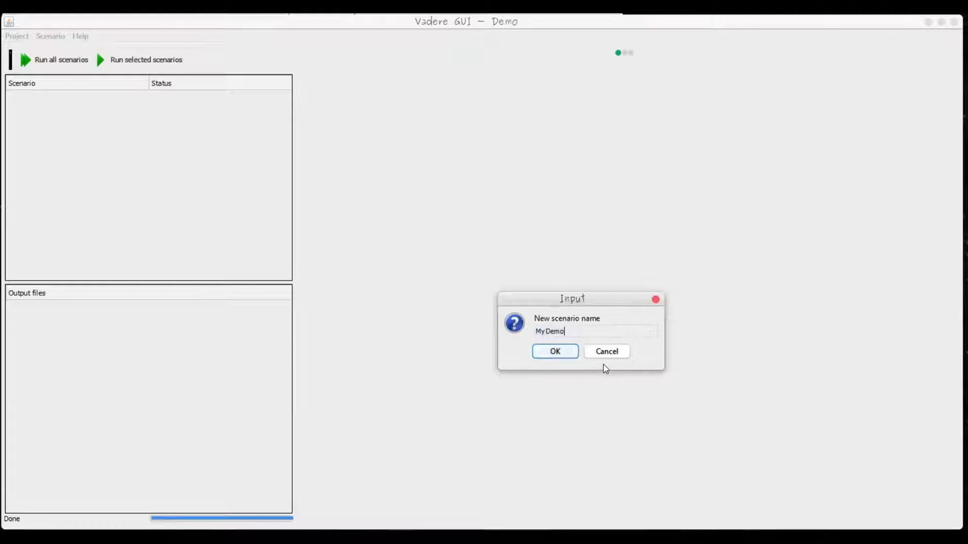
pyautogui.click(548, 356)
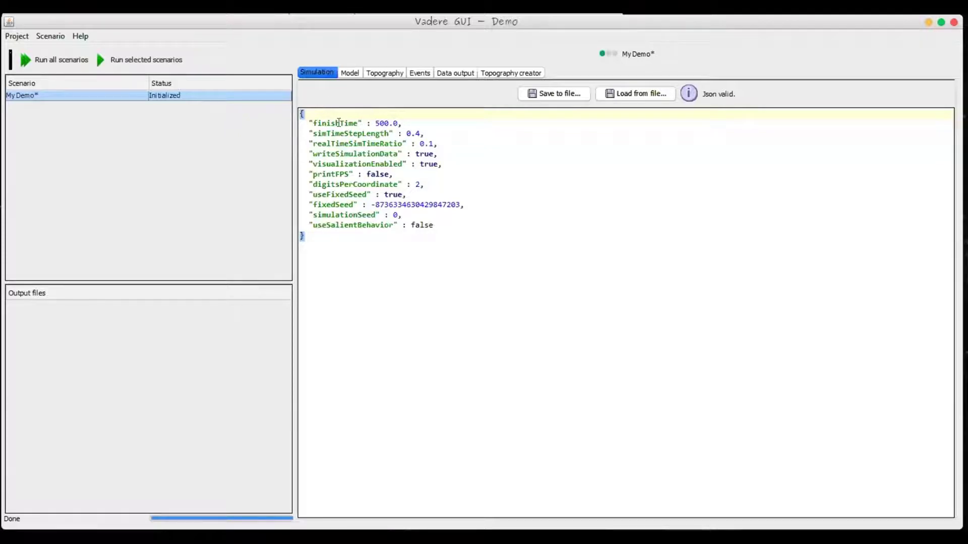
# - Set the finishTime in the My Demo scenario's simulation settings to 100.0
pyautogui.doubleClick(338, 123)
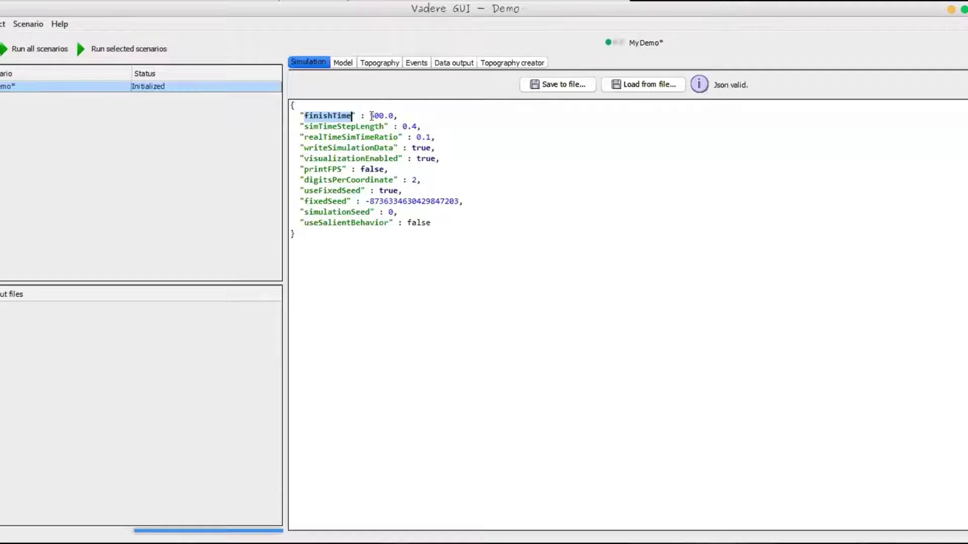
pyautogui.doubleClick(373, 116)
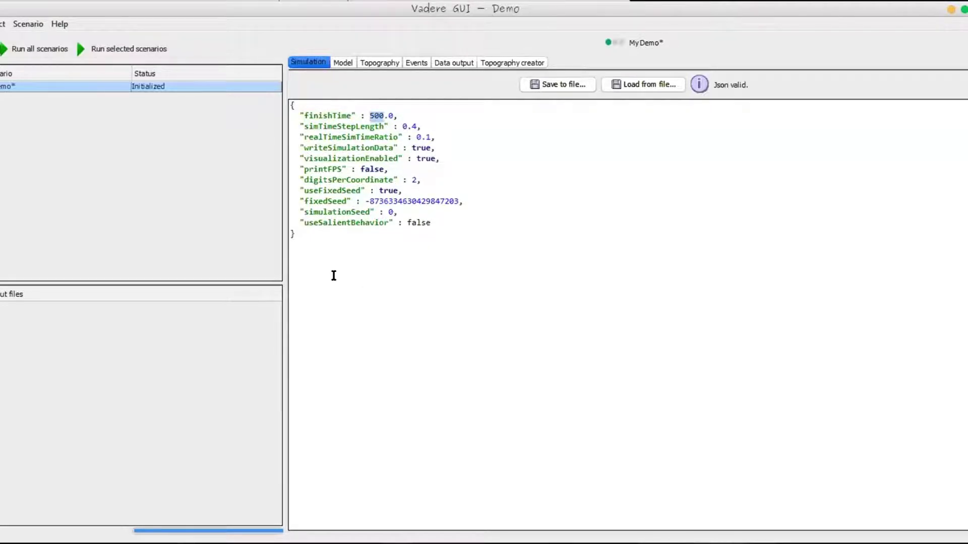
pyautogui.press('Right')
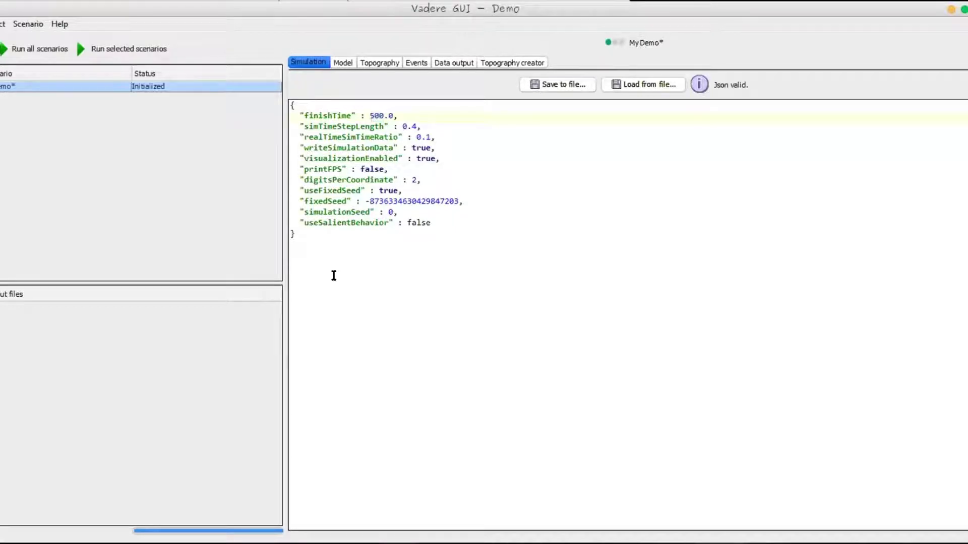
pyautogui.press('BackSpace')
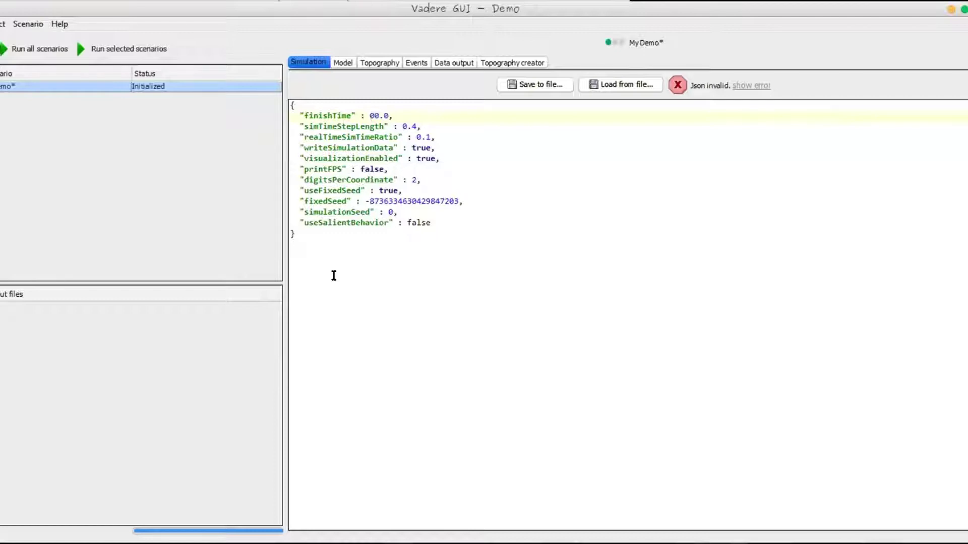
pyautogui.write('1')
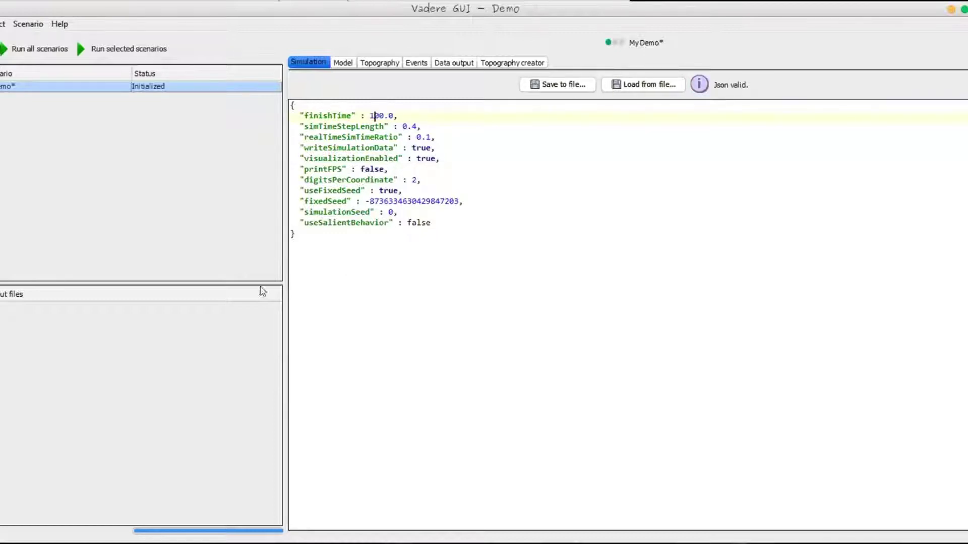
pyautogui.click(384, 233)
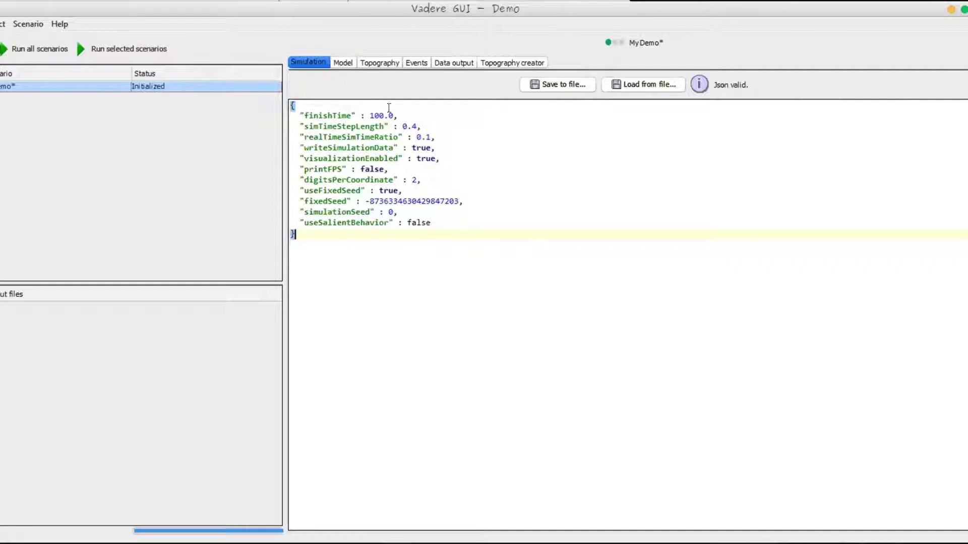
# - Load the org.vadere.simulator.models.osm.OptimalStepsModel template into the scenario's model definition, replacing the existing content, and look through its attributes
pyautogui.click(341, 61)
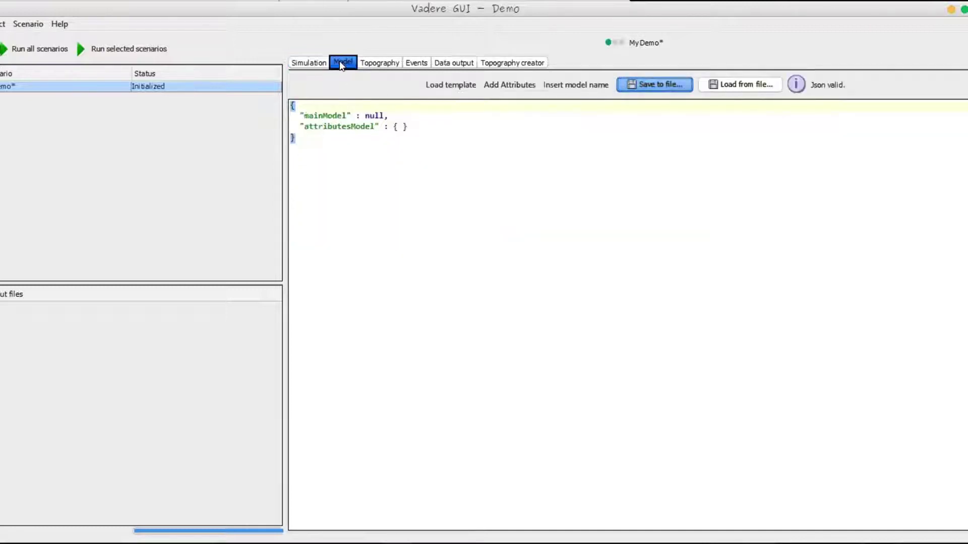
pyautogui.click(453, 87)
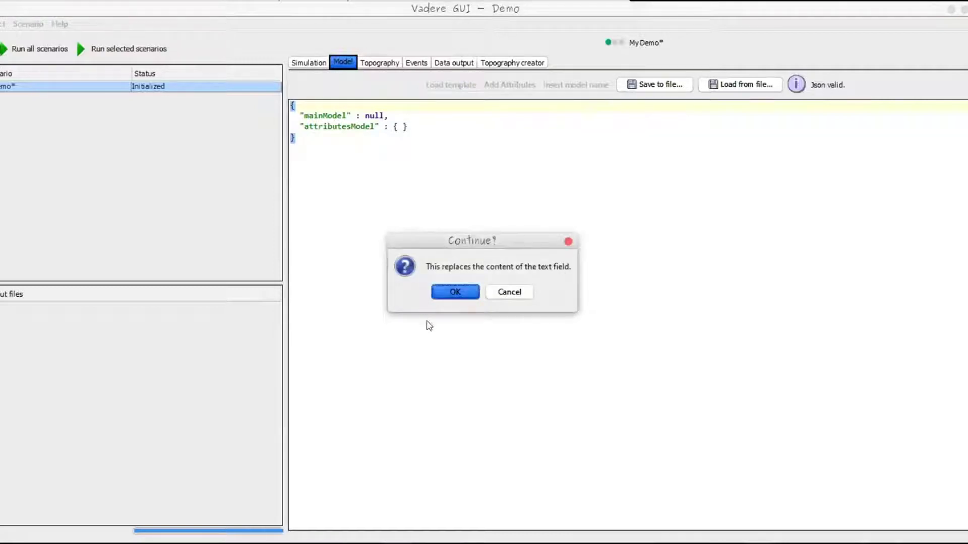
pyautogui.click(455, 293)
pyautogui.click(442, 86)
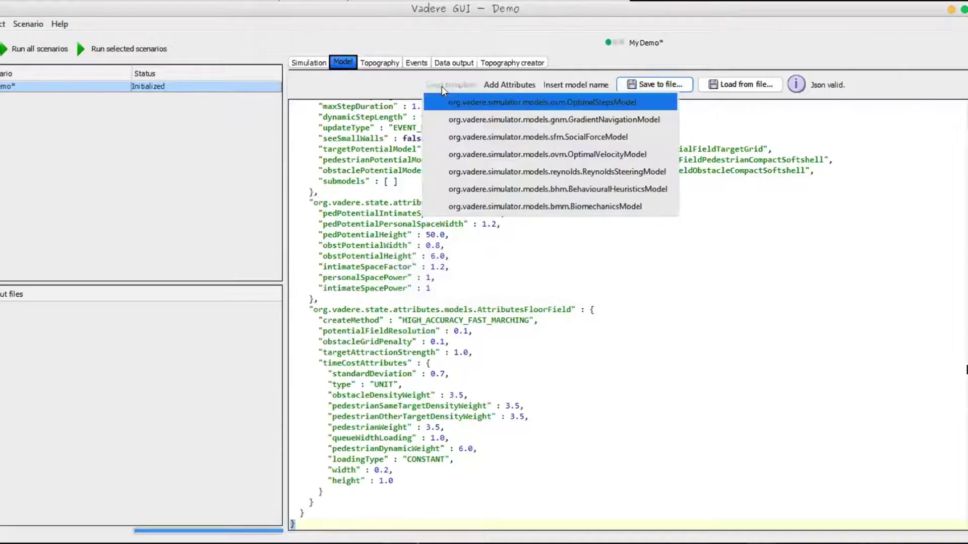
pyautogui.click(464, 87)
pyautogui.click(465, 87)
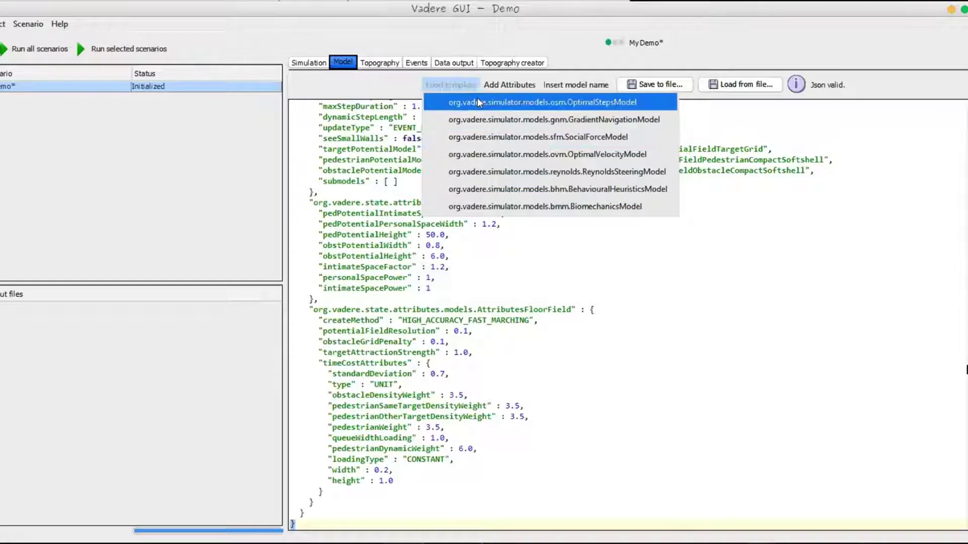
pyautogui.click(514, 104)
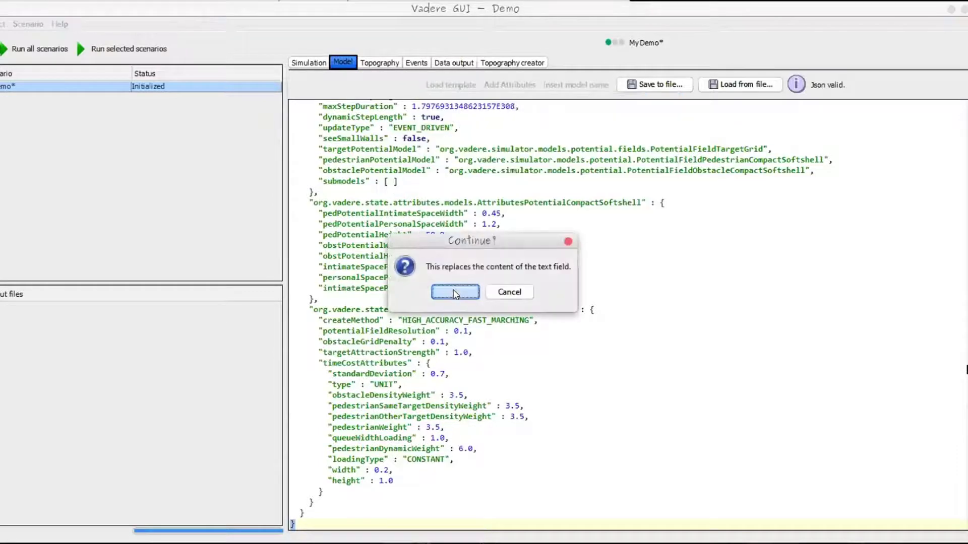
pyautogui.click(455, 291)
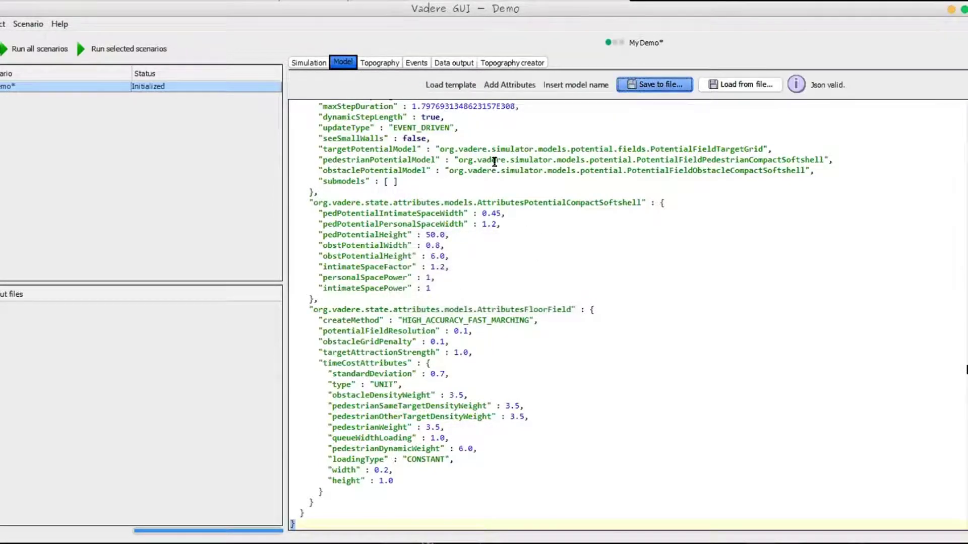
pyautogui.scroll(5, 495, 161)
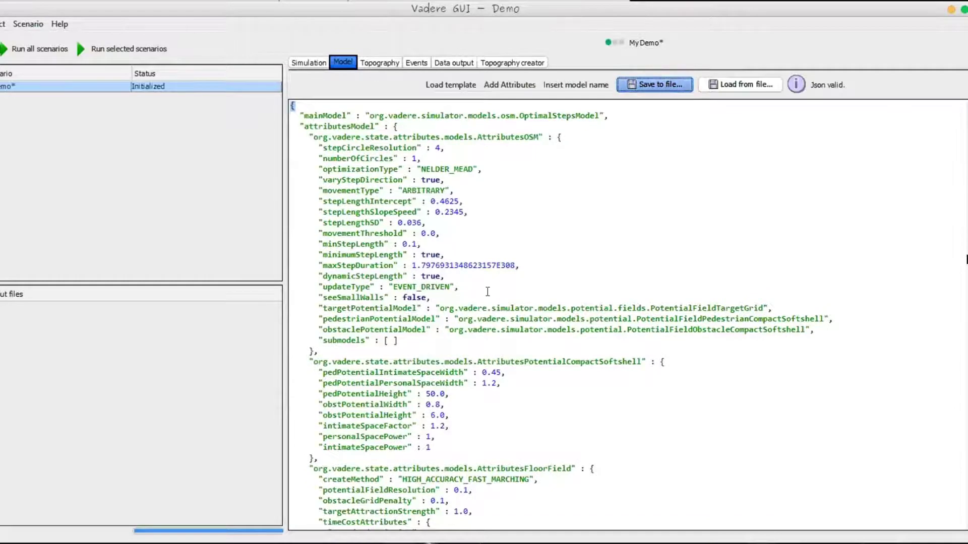
pyautogui.scroll(-5, 487, 291)
pyautogui.scroll(5, 466, 246)
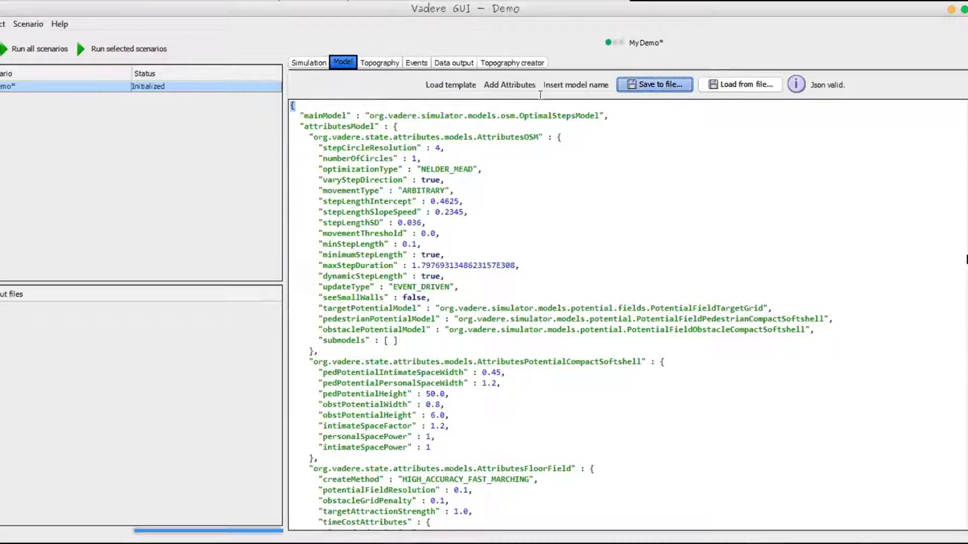
# - Place a circular source of radius 0.5 in the topography's upper-left corner, centred at about x 1.2, y 8.8
pyautogui.click(506, 62)
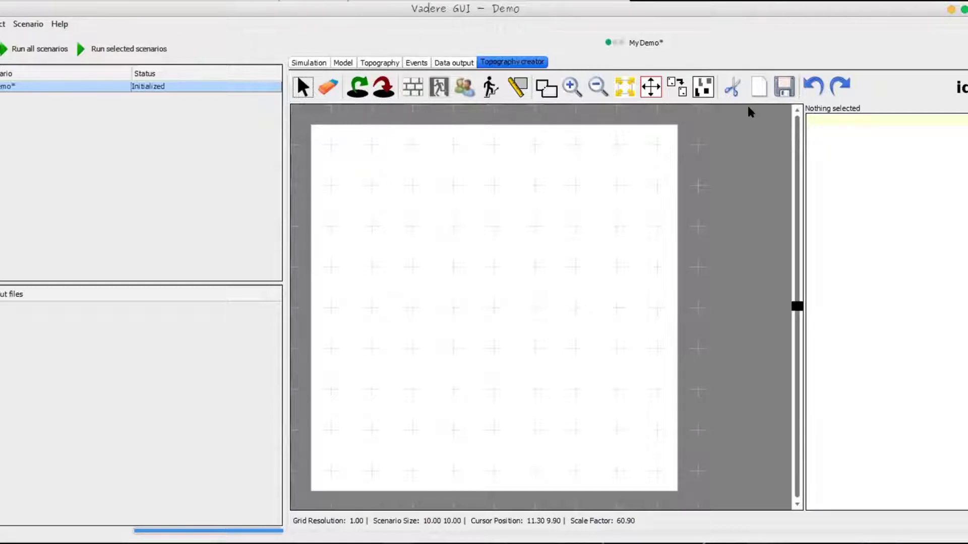
pyautogui.click(357, 87)
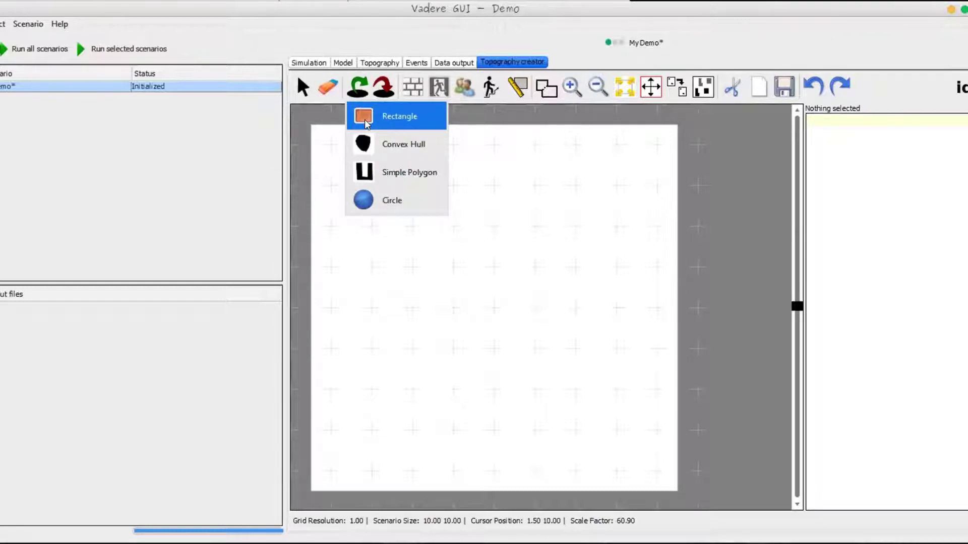
pyautogui.click(366, 202)
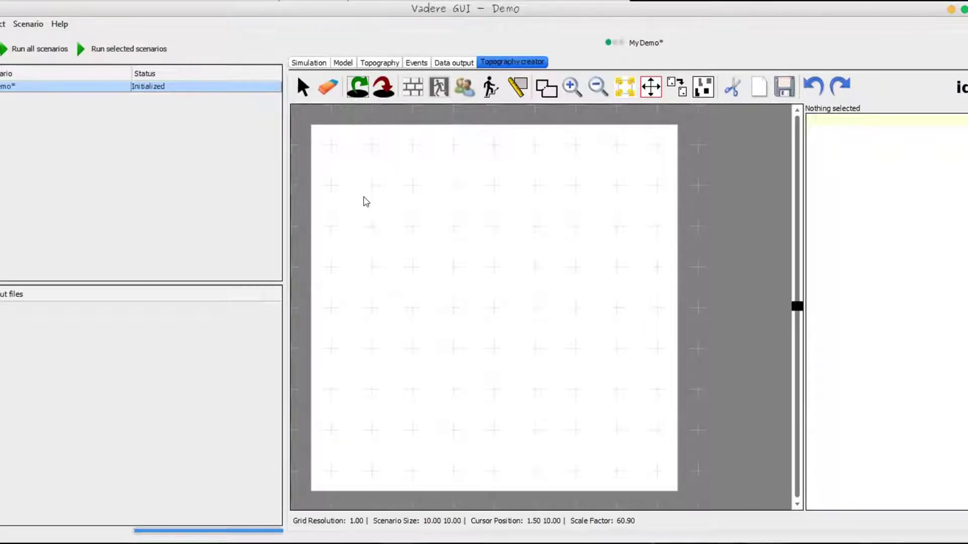
pyautogui.click(339, 154)
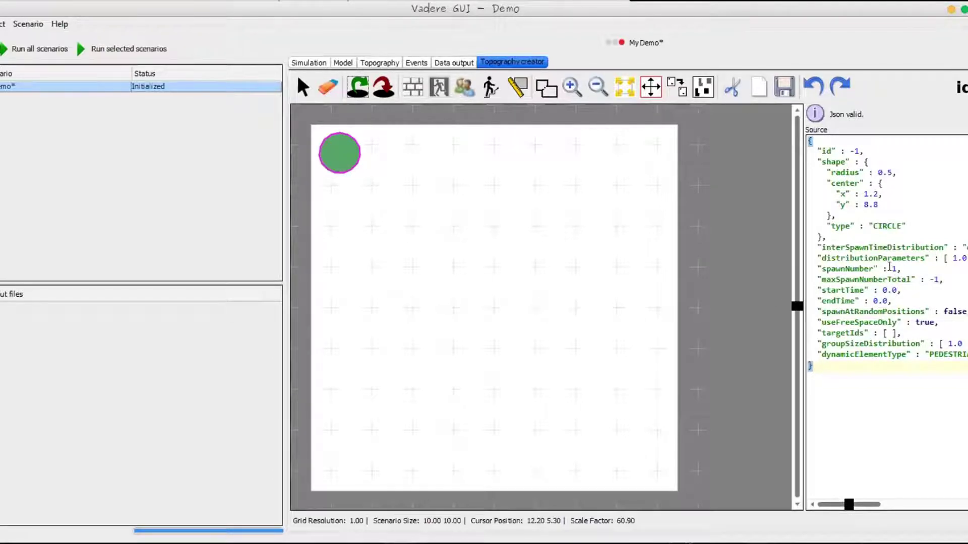
# - Set the circular source's spawnNumber to 3 and its id to 1
pyautogui.click(888, 268)
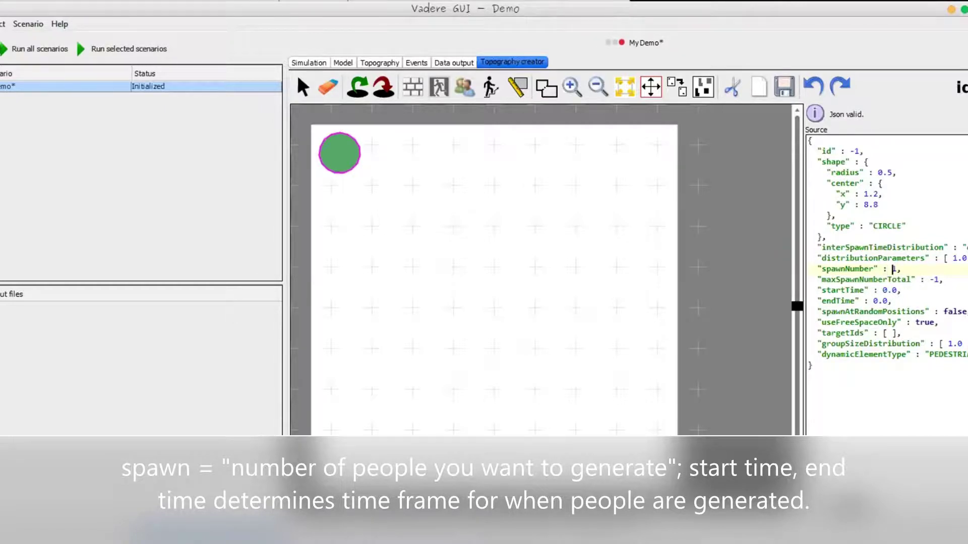
pyautogui.press('BackSpace')
pyautogui.write('3')
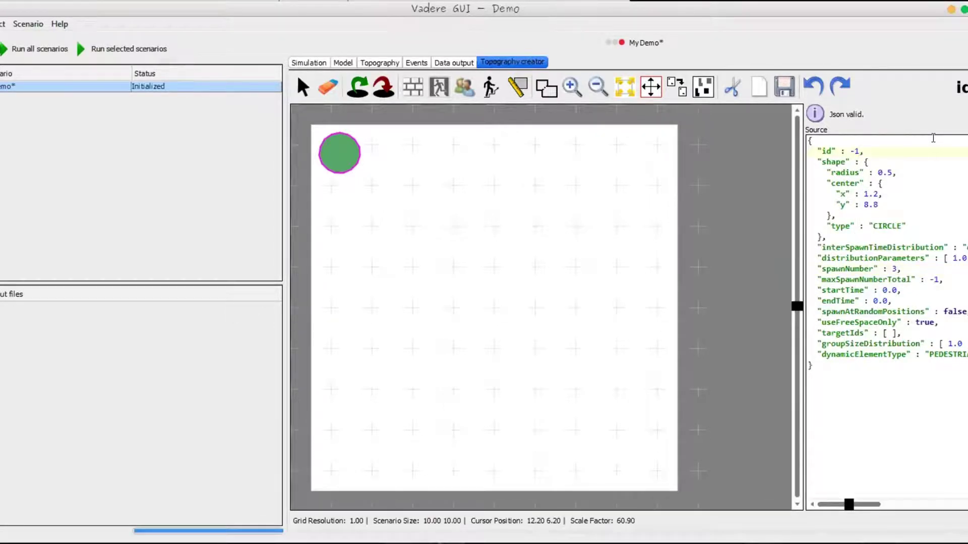
pyautogui.press('BackSpace')
pyautogui.press('BackSpace')
pyautogui.write('1')
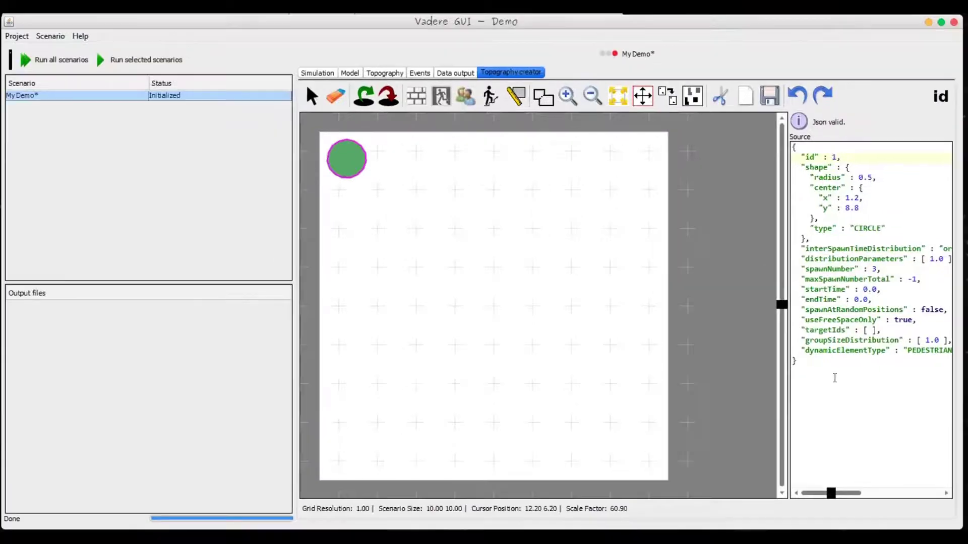
pyautogui.click(834, 386)
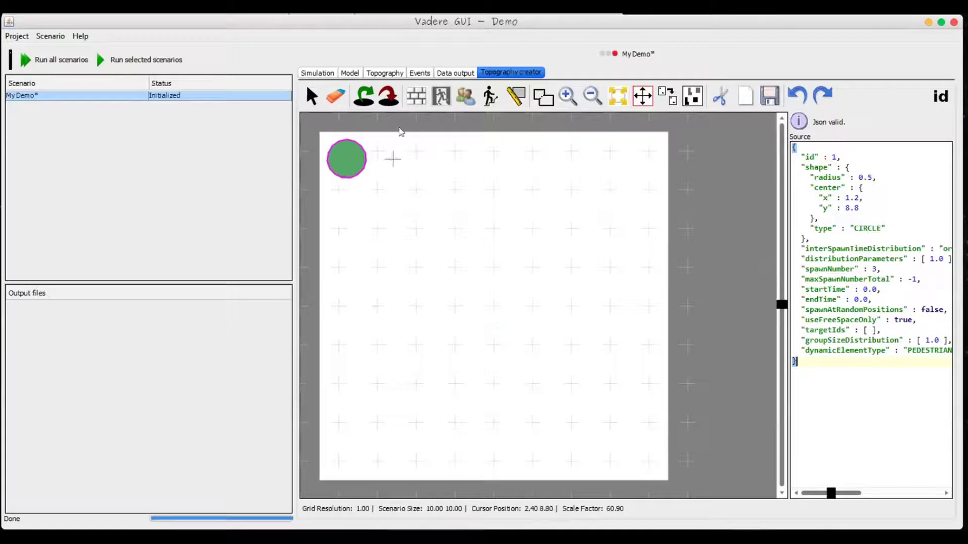
# - Draw a rectangular target in the topography's lower-right area, 3.0 wide and 1.0 high, with its corner at x 6.0, y 1.0
pyautogui.click(388, 96)
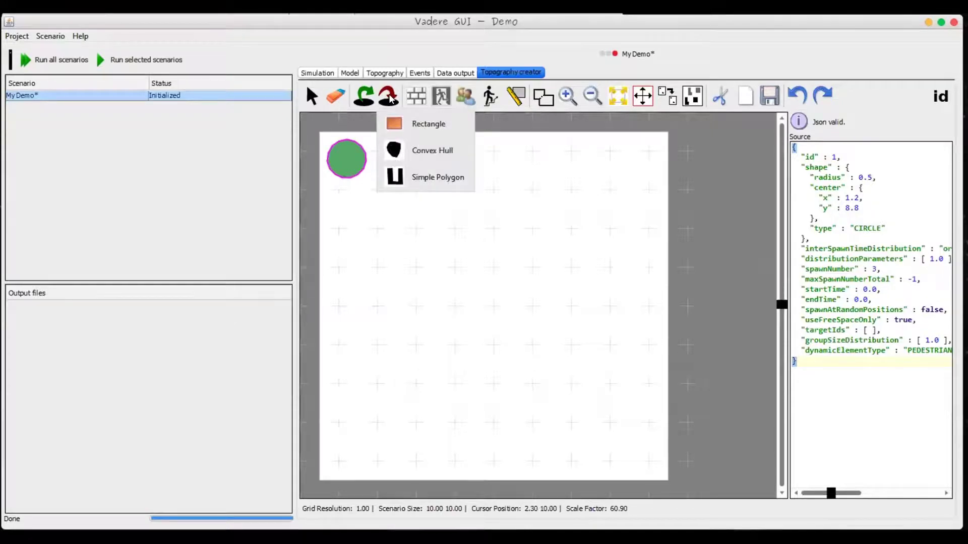
pyautogui.click(401, 125)
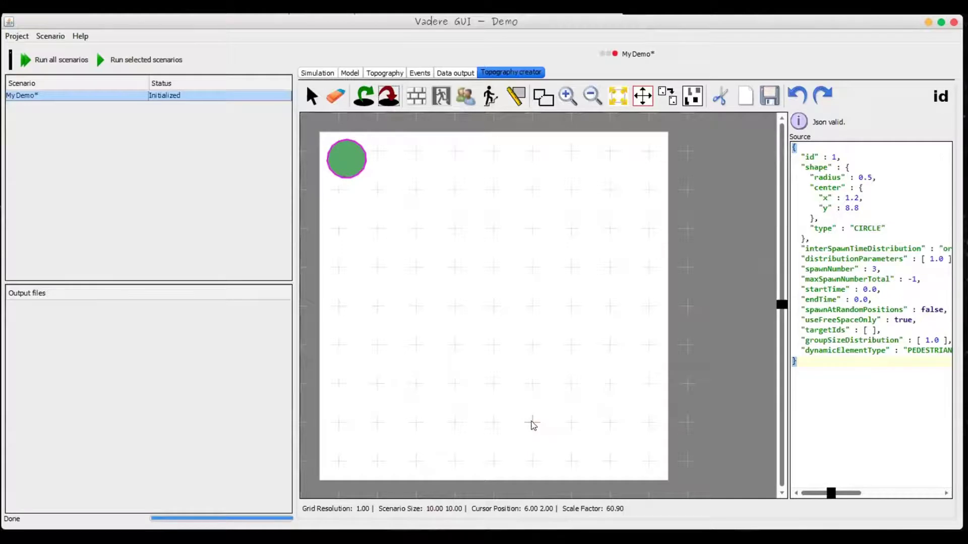
pyautogui.moveTo(534, 426); pyautogui.dragTo(649, 462)
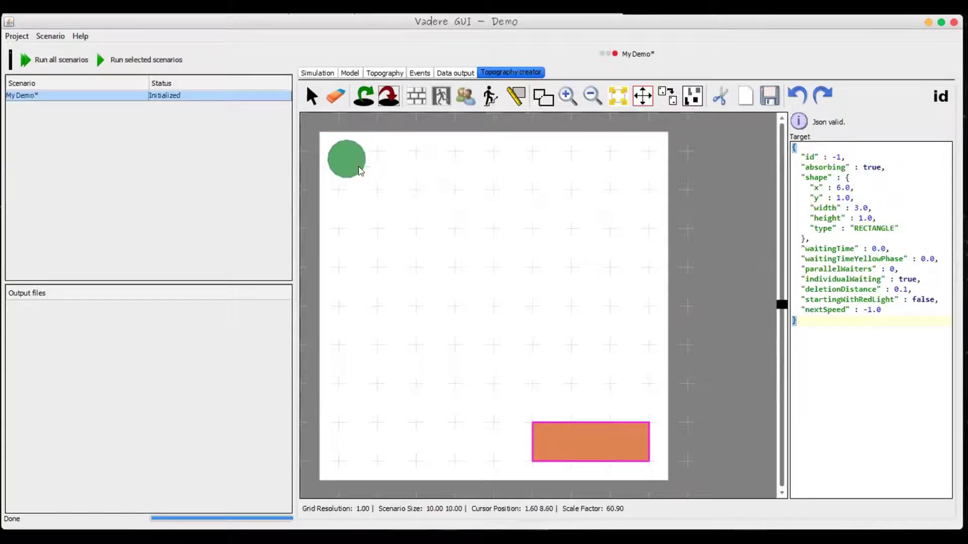
# - Set the rectangular target's id to 2
pyautogui.click(311, 96)
pyautogui.click(342, 165)
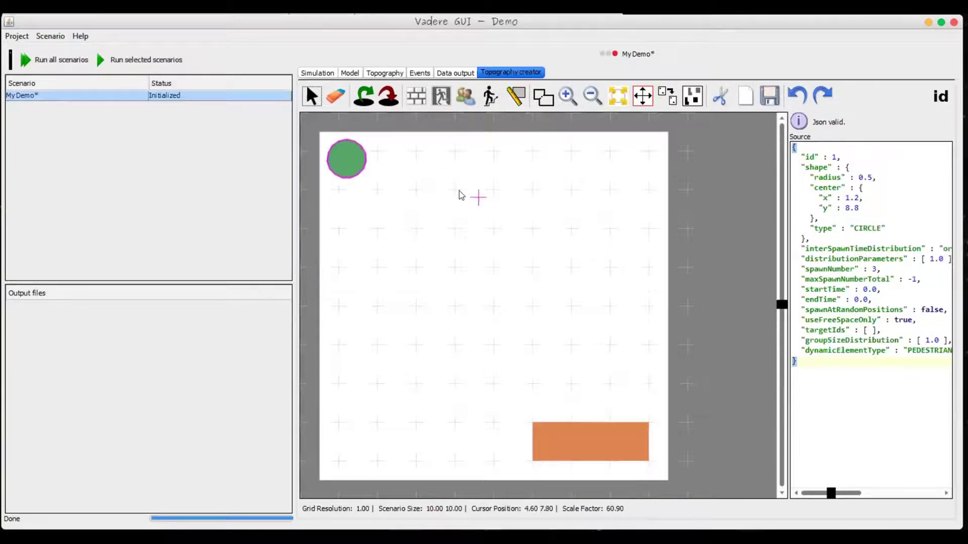
pyautogui.click(574, 445)
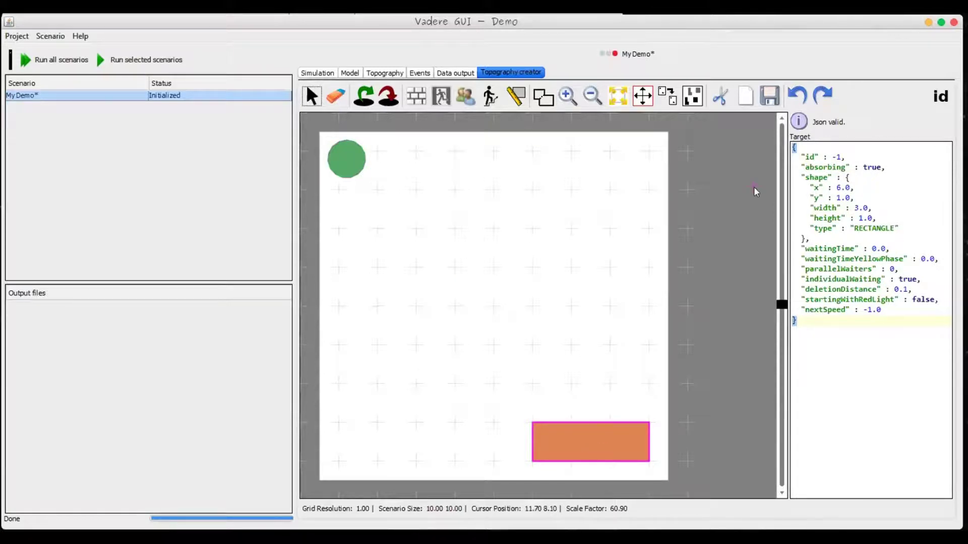
pyautogui.click(837, 157)
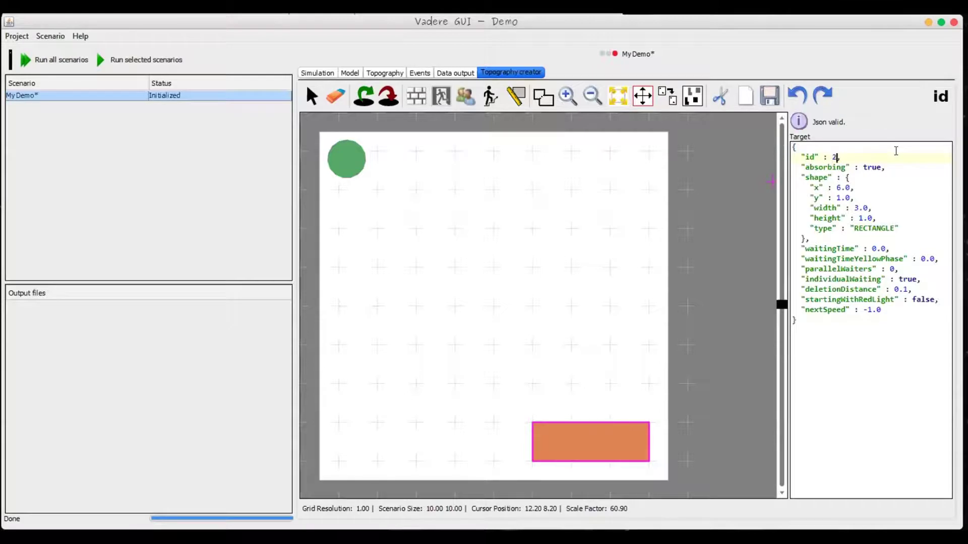
pyautogui.press('Delete')
pyautogui.write('2')
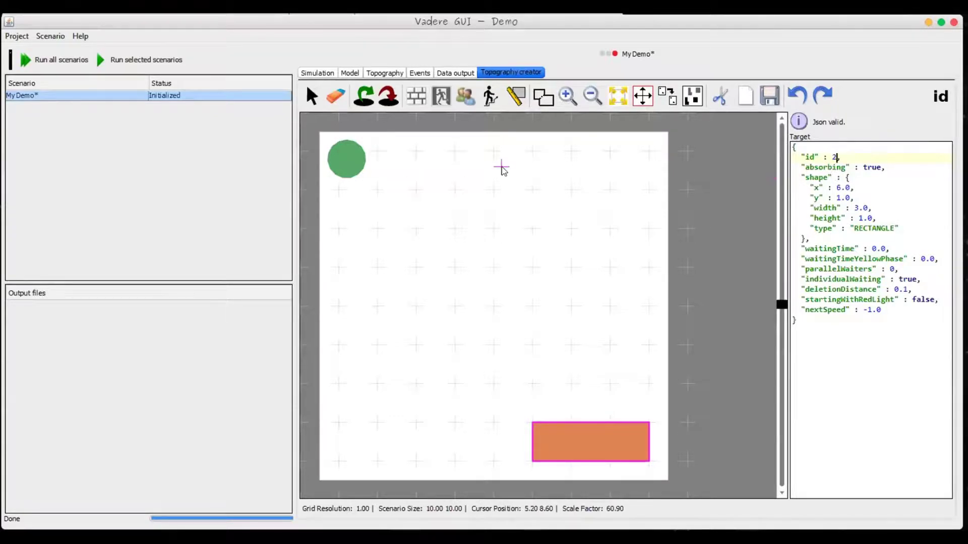
# - Assign target 2 to the circular source by entering 2 in its targetIds list
pyautogui.click(343, 161)
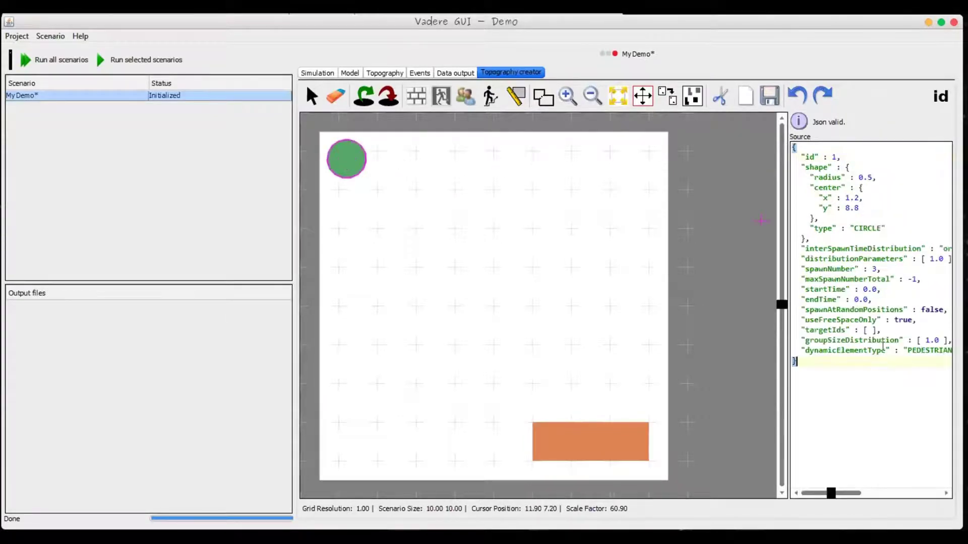
pyautogui.click(870, 332)
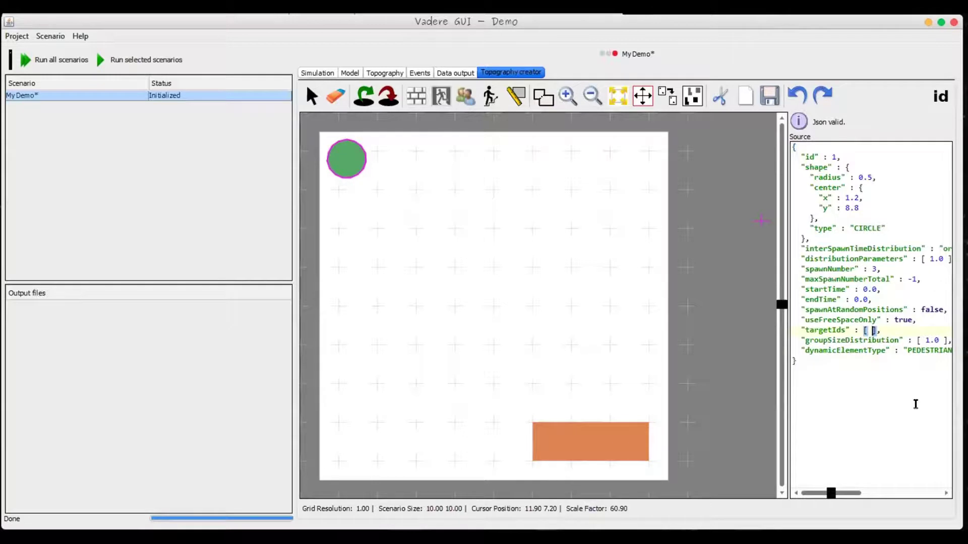
pyautogui.write('2')
pyautogui.click(869, 420)
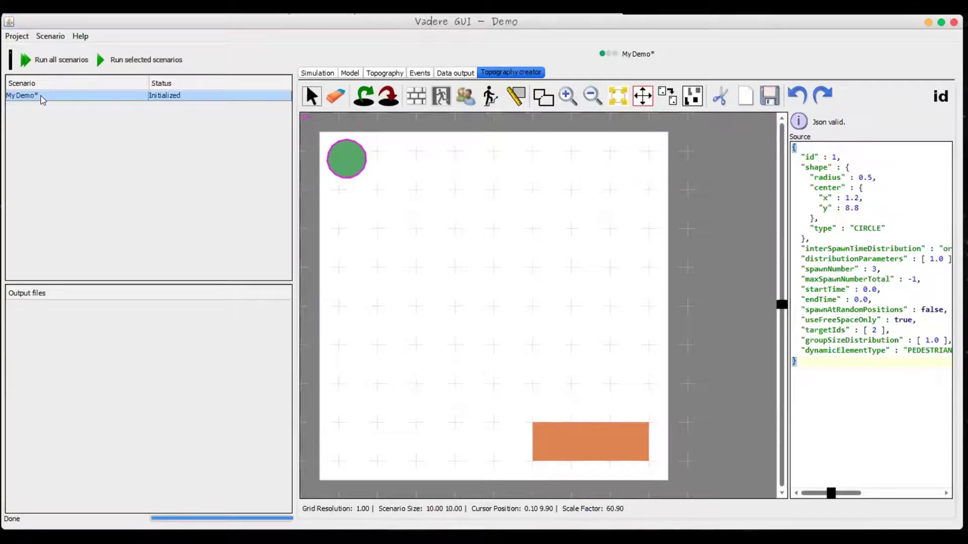
# - Save the unsaved changes of the My Demo scenario
pyautogui.rightClick(42, 100)
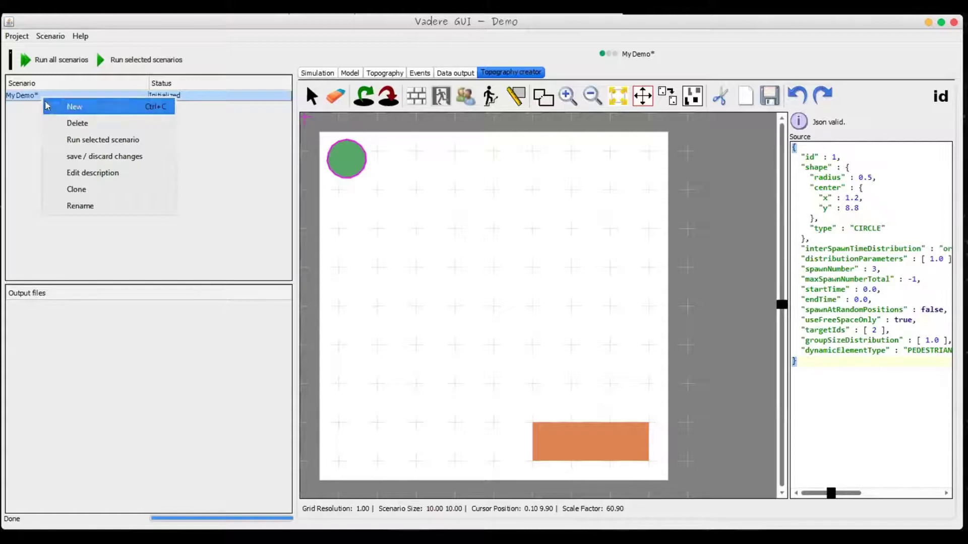
pyautogui.click(74, 160)
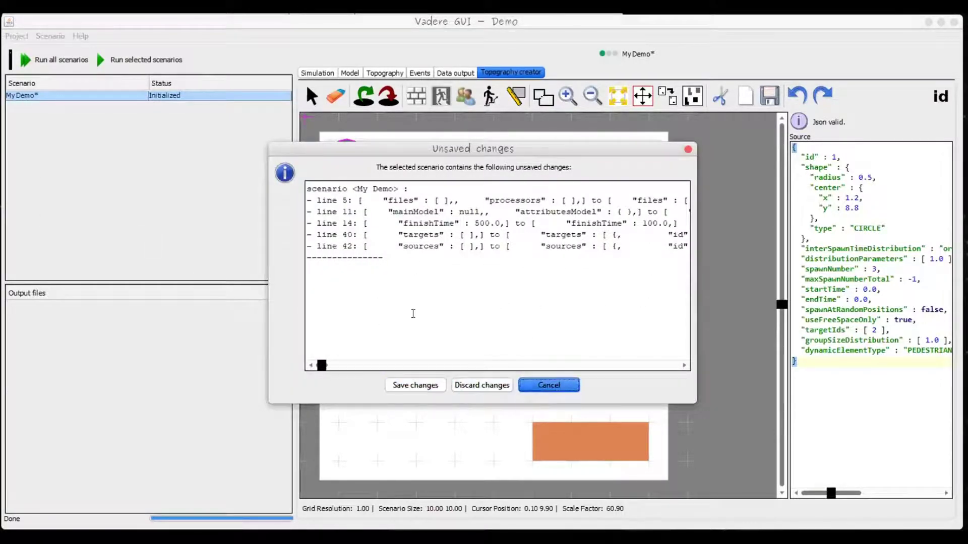
pyautogui.click(416, 386)
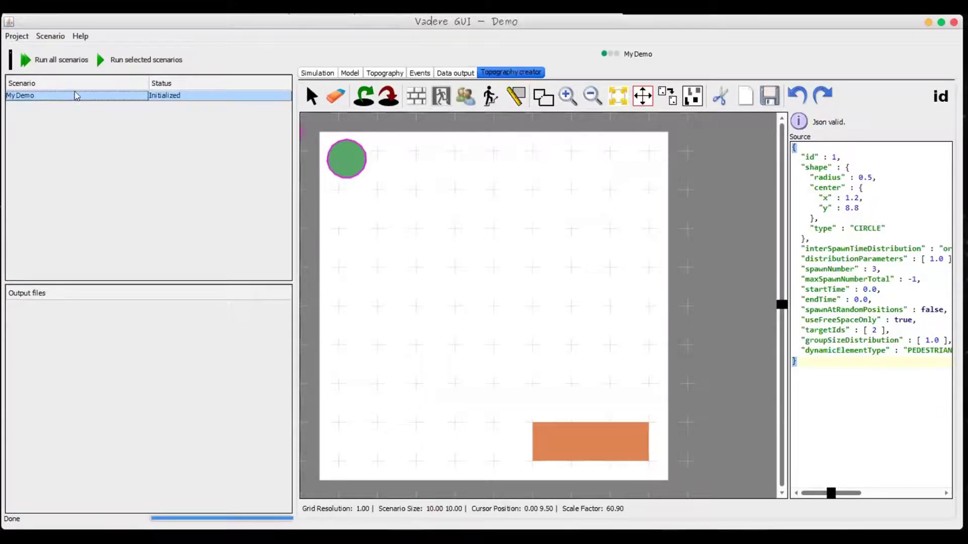
# - Run the My Demo scenario, end the run and close the simulation results
pyautogui.click(111, 62)
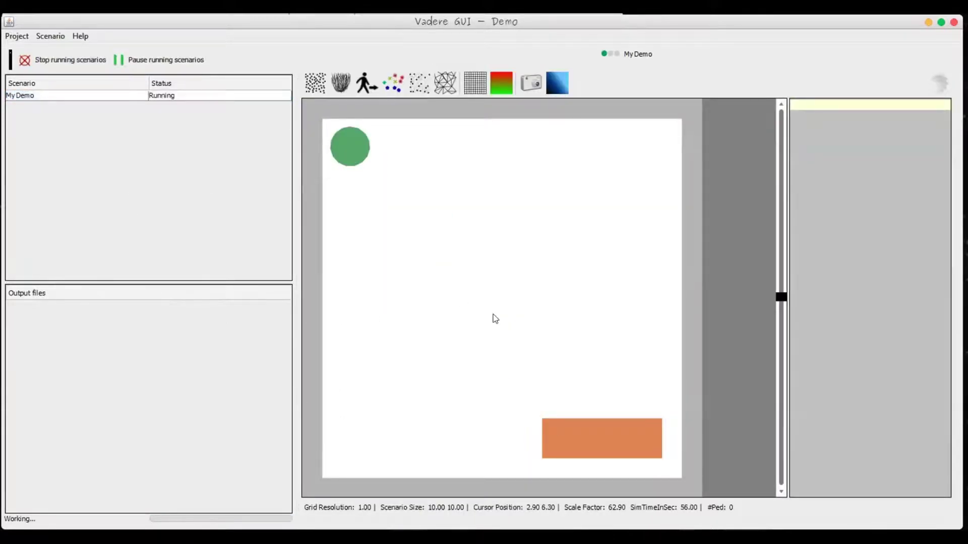
pyautogui.click(72, 65)
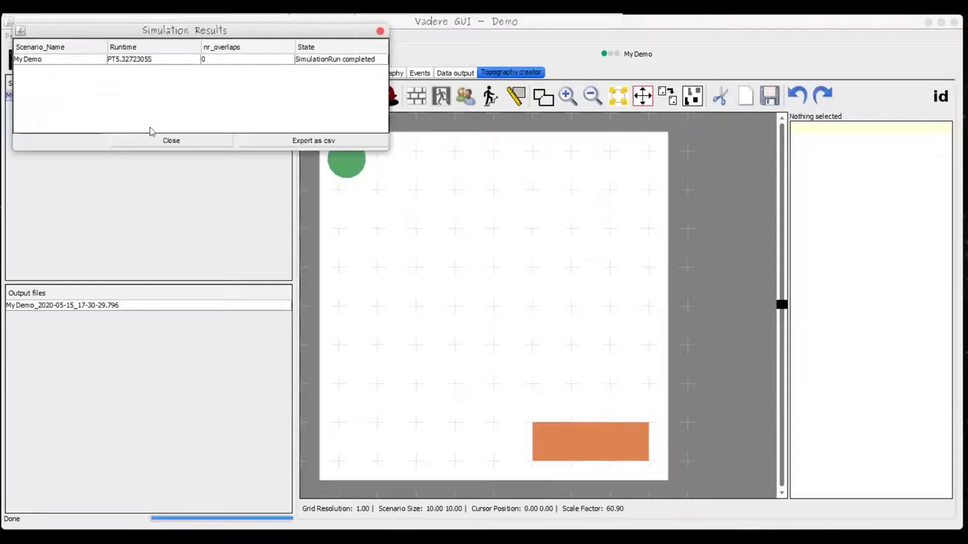
pyautogui.click(167, 143)
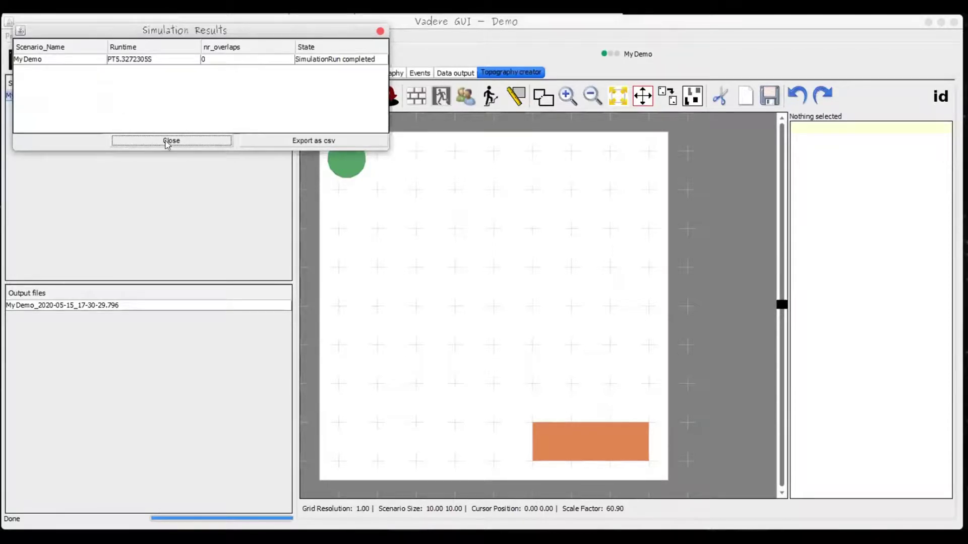
pyautogui.click(168, 143)
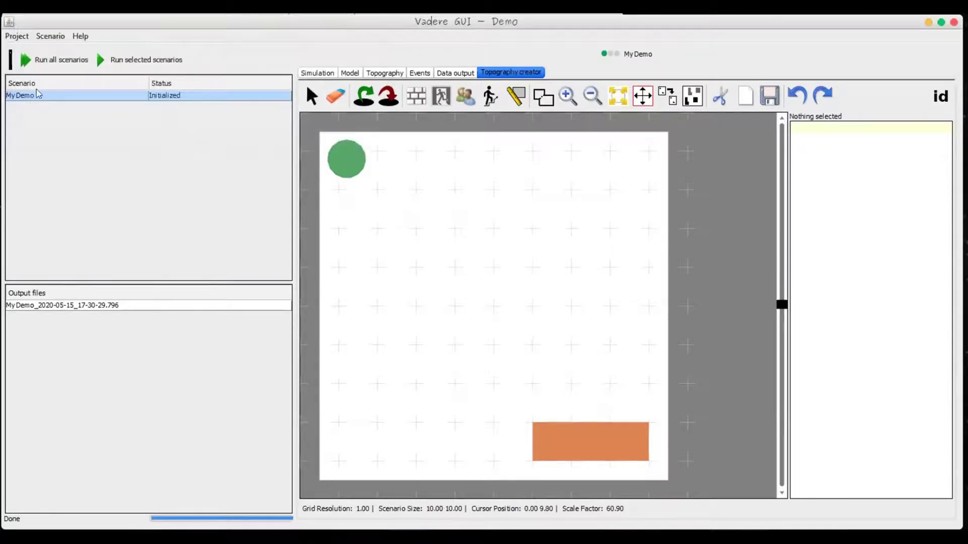
# - Open the My Demo_2020-05-15_17-30-29.796 output in post-visualization and play it back
pyautogui.click(117, 98)
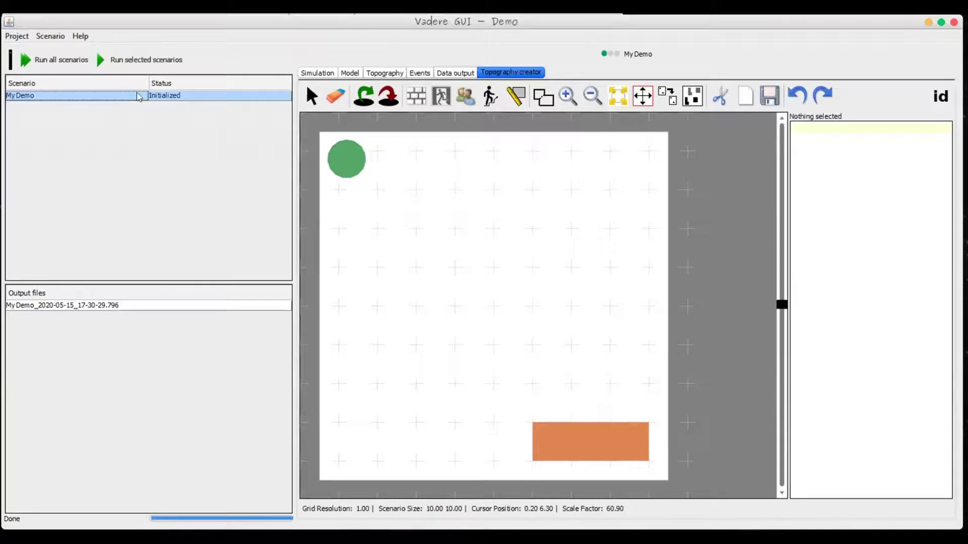
pyautogui.click(154, 97)
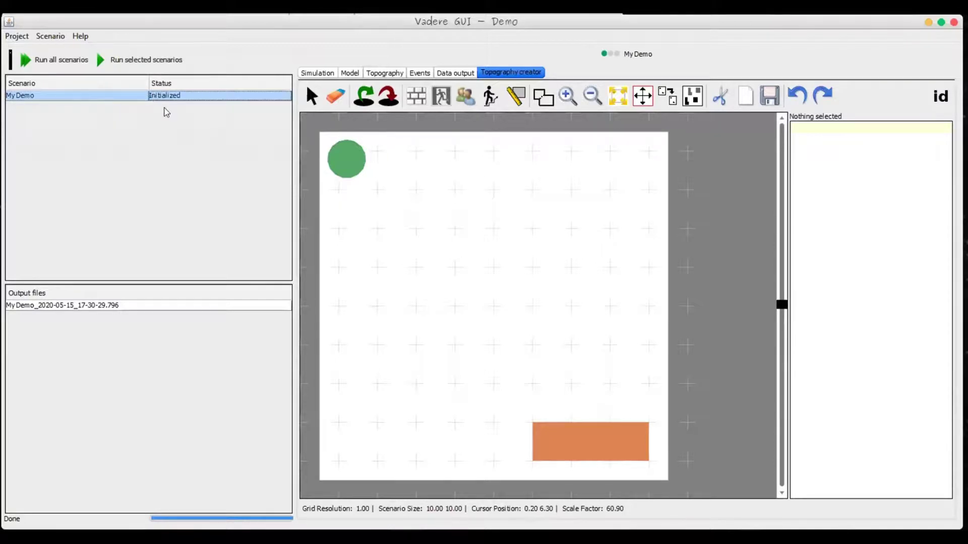
pyautogui.click(46, 305)
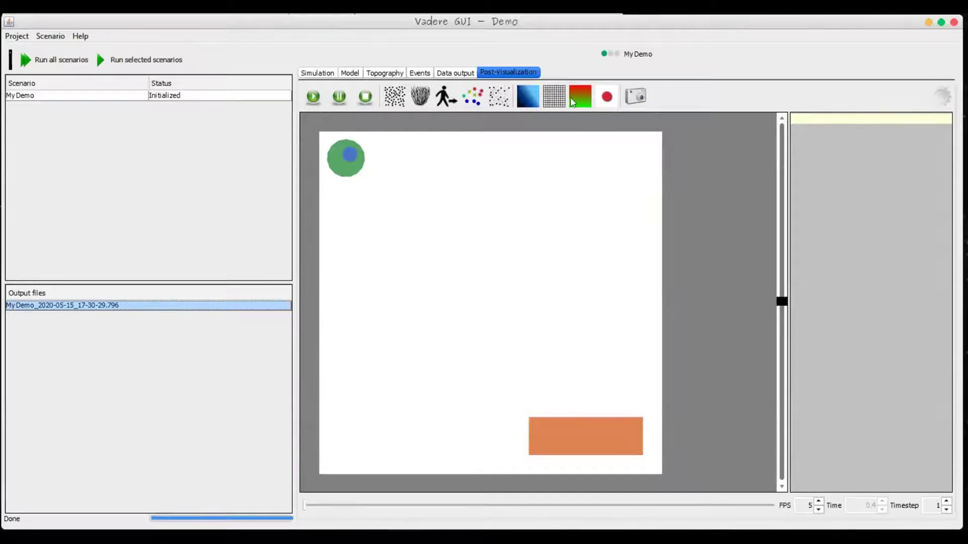
pyautogui.click(314, 96)
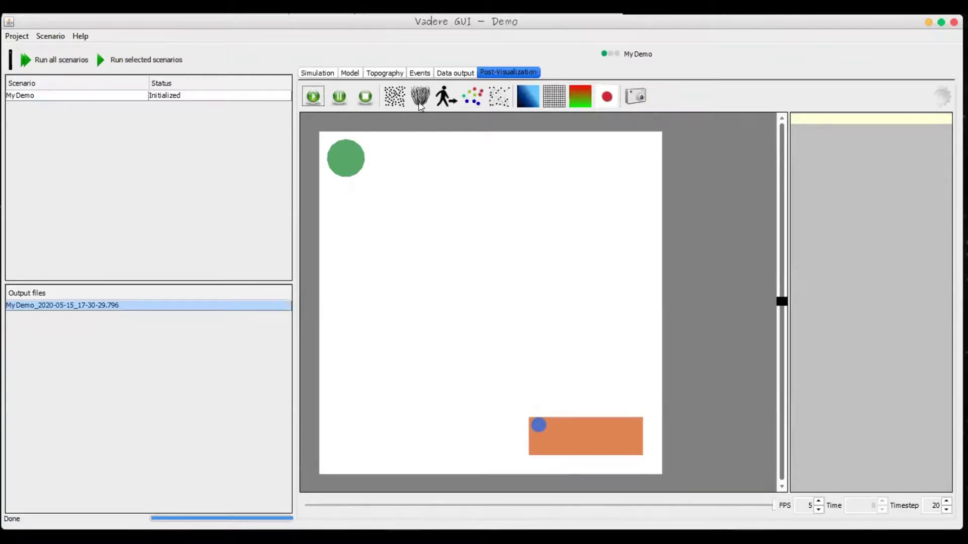
# - Display the pedestrians' trajectories, then replay the run with the pedestrian inside the source selected and reset the playback
pyautogui.click(422, 98)
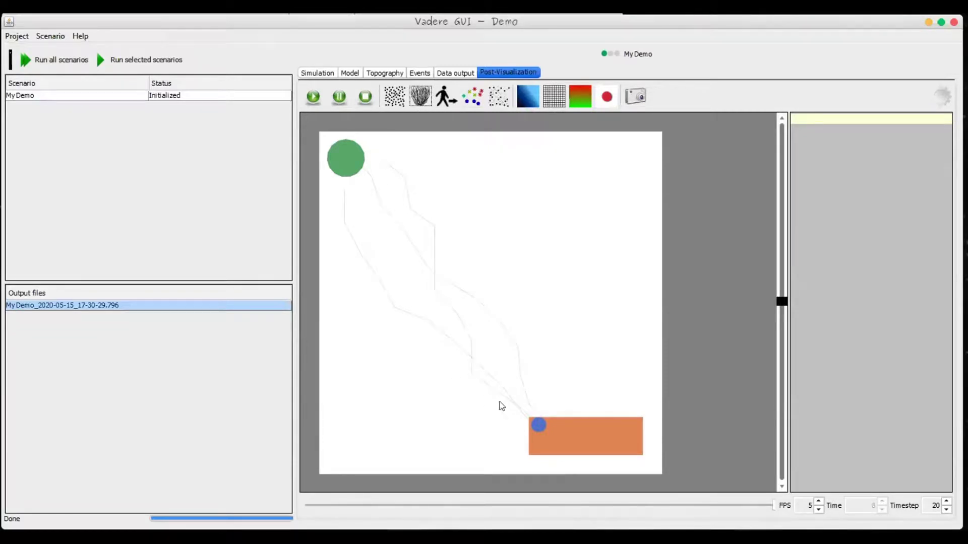
pyautogui.click(366, 97)
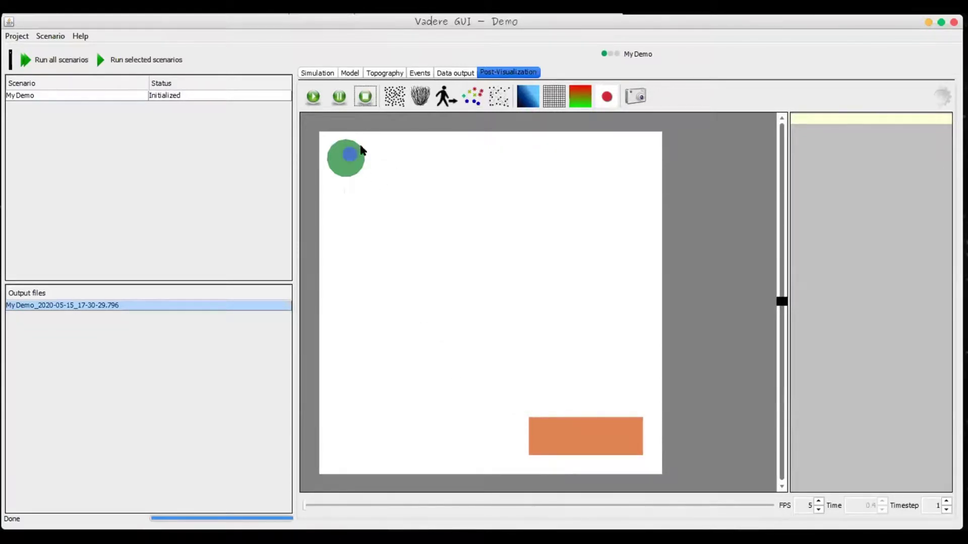
pyautogui.click(347, 158)
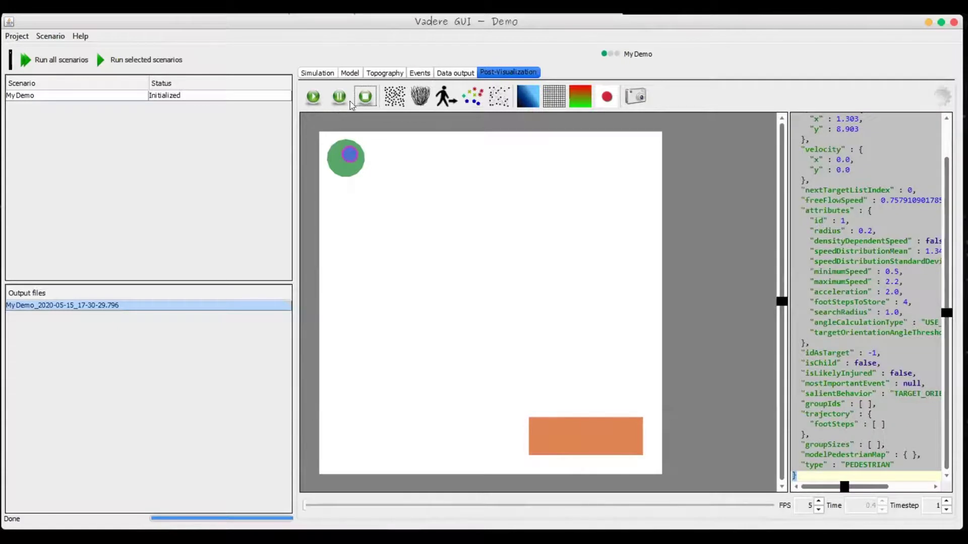
pyautogui.click(316, 97)
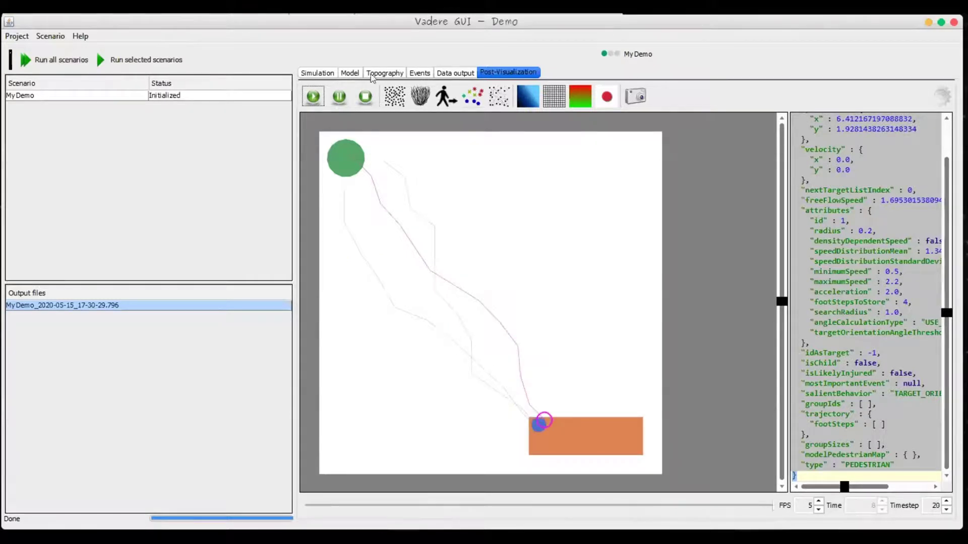
pyautogui.click(365, 100)
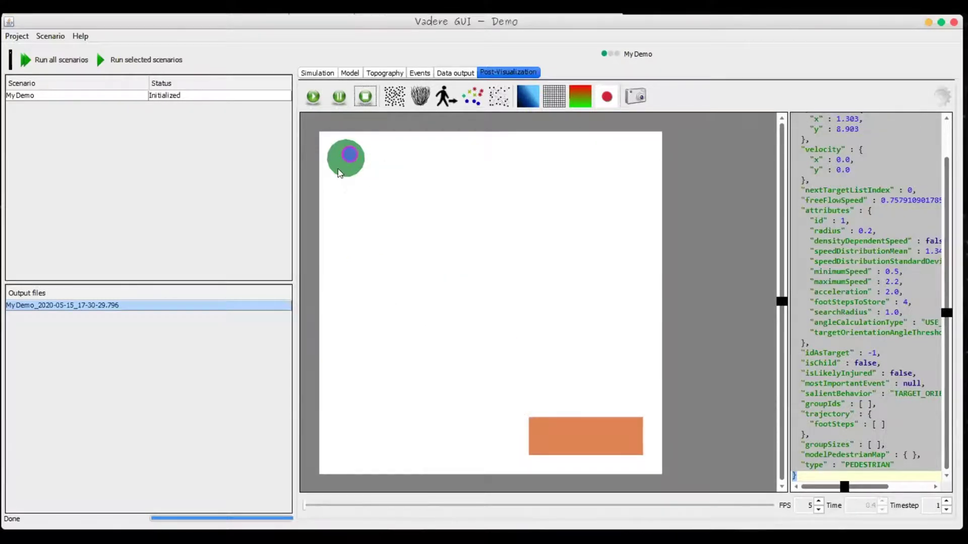
# - Inspect the source's attributes, then replay the run with walking directions displayed and hide the trajectories
pyautogui.click(339, 172)
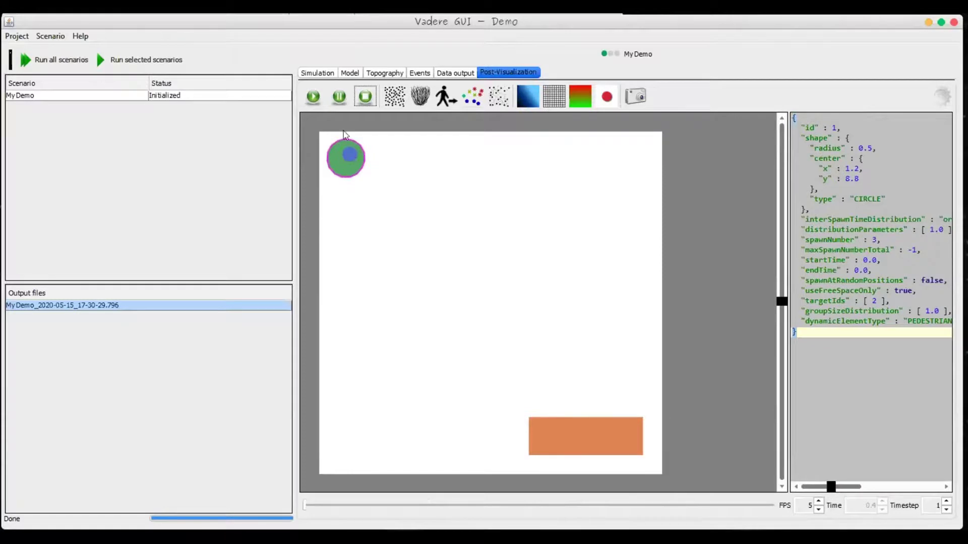
pyautogui.click(445, 98)
pyautogui.click(317, 100)
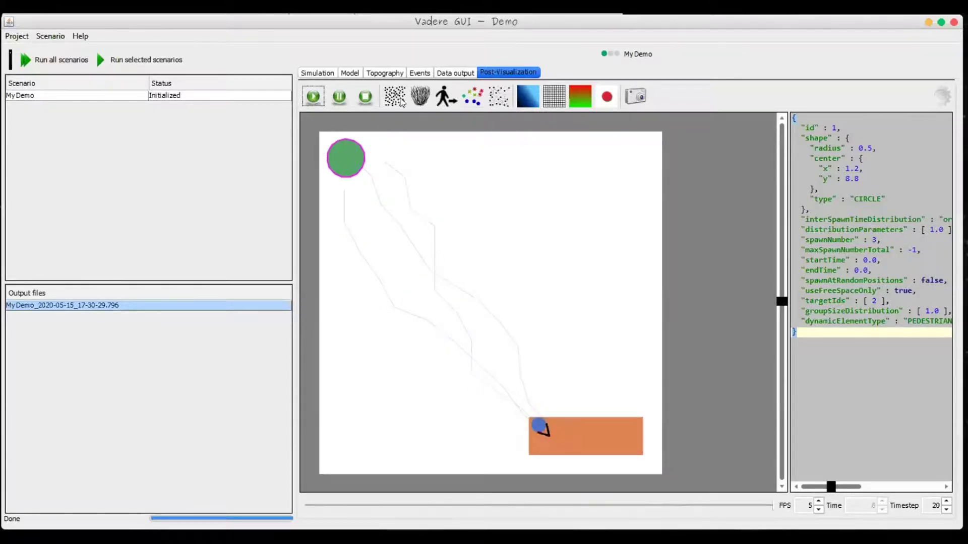
pyautogui.click(420, 99)
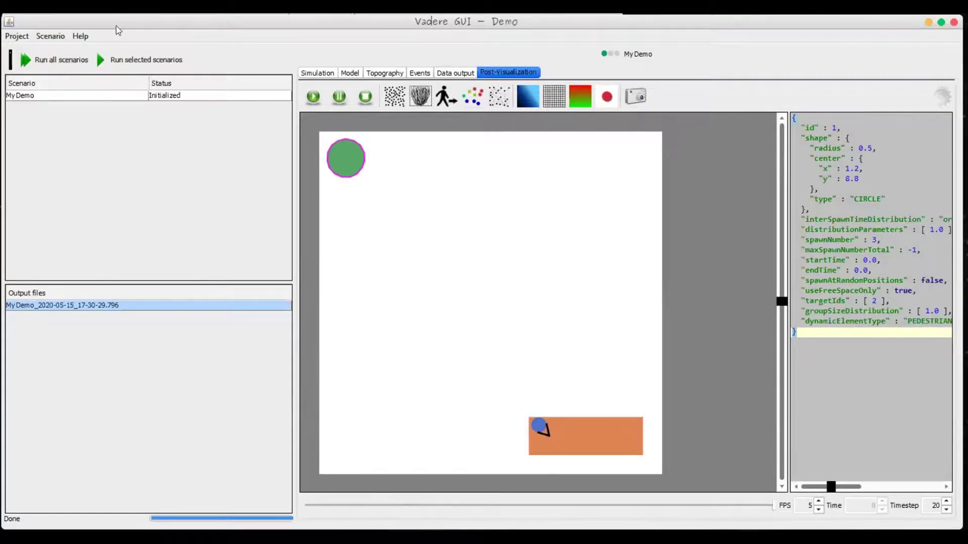
# - Draw a rectangular obstacle in the My Demo topography from its left edge below the source, about 3.5 wide and 2 high
pyautogui.click(48, 95)
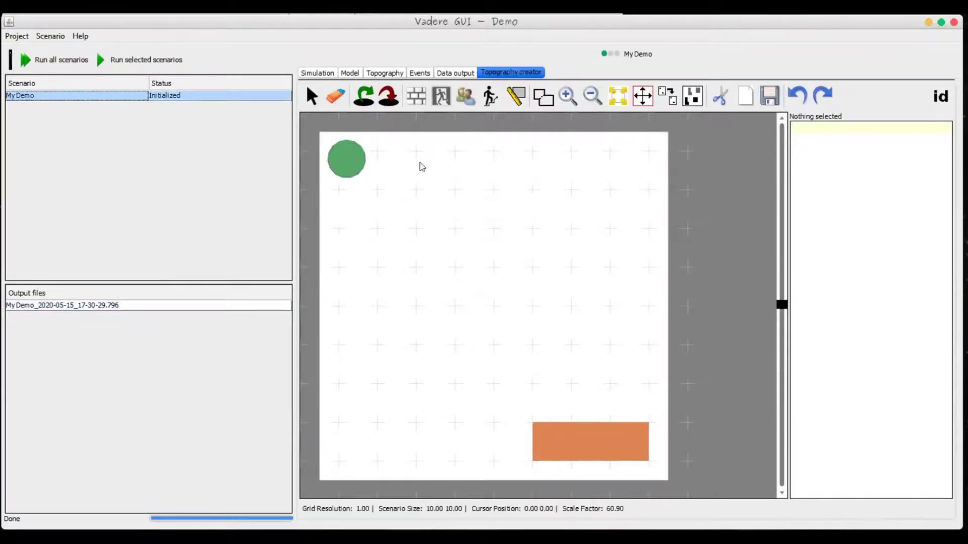
pyautogui.click(416, 97)
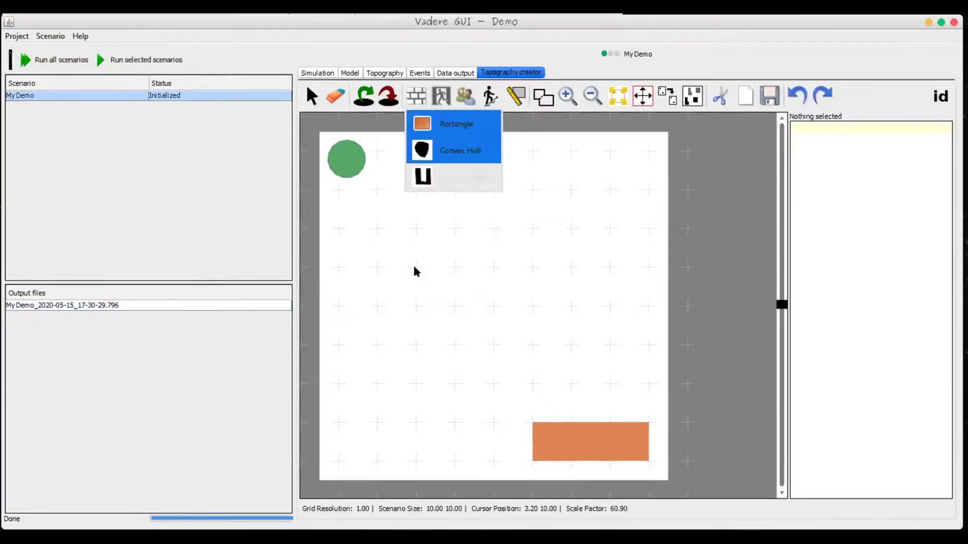
pyautogui.click(423, 123)
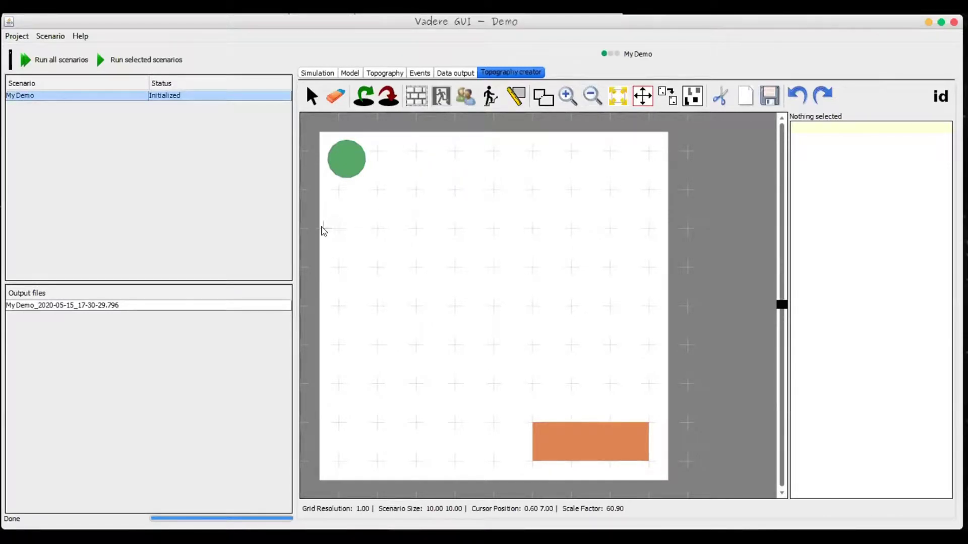
pyautogui.moveTo(319, 231); pyautogui.dragTo(408, 273)
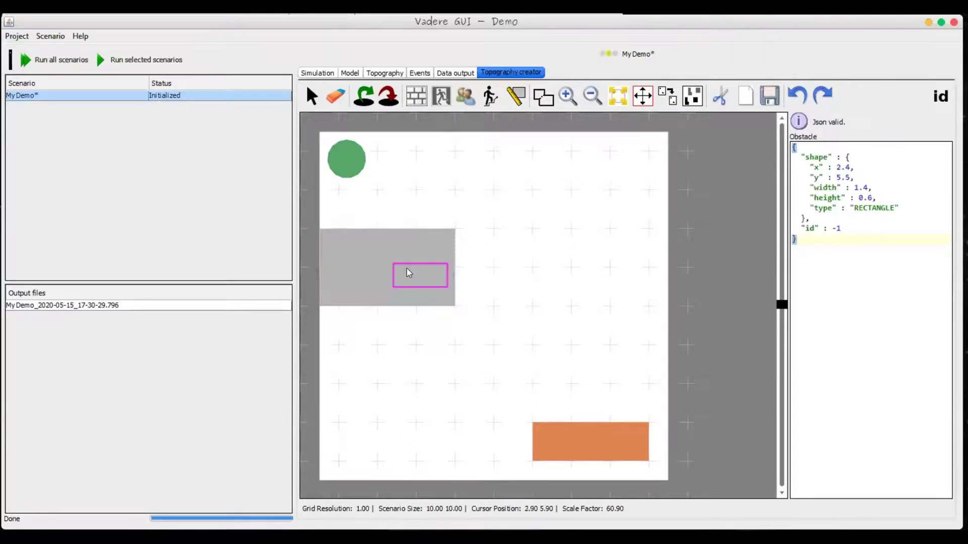
pyautogui.click(367, 236)
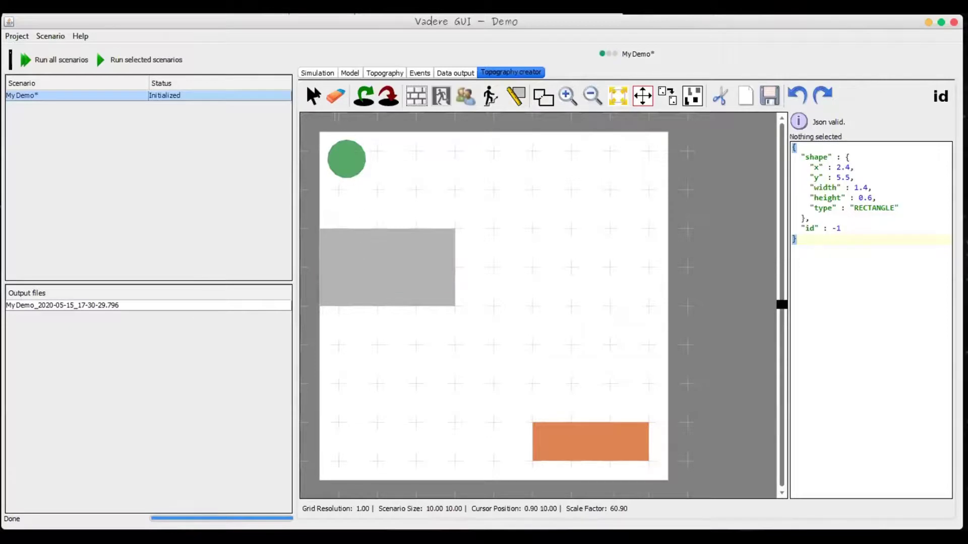
pyautogui.click(311, 96)
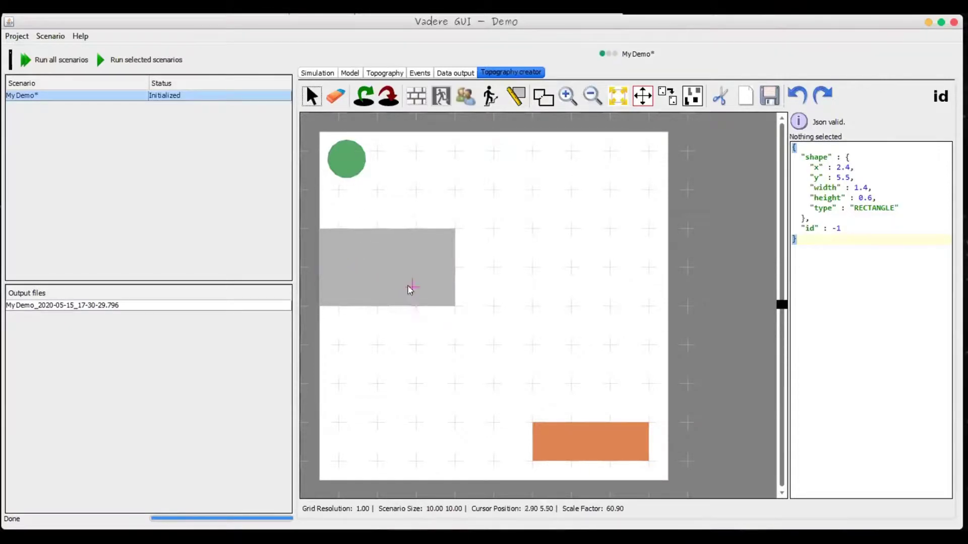
# - Move the rectangular obstacle to x 2.9, y 3.6 between source and target, then run the My Demo scenario, stopping it early
pyautogui.click(370, 257)
pyautogui.moveTo(370, 257); pyautogui.dragTo(477, 340)
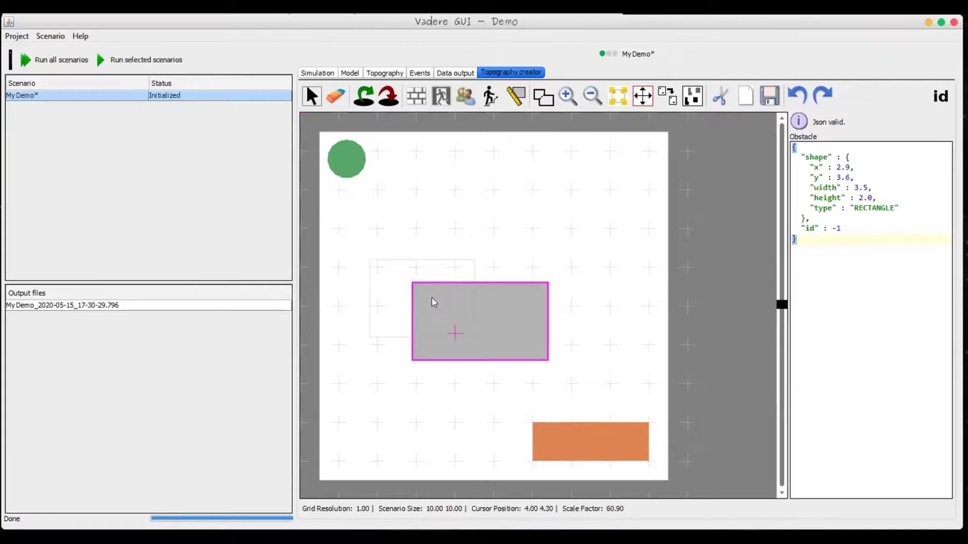
pyautogui.click(104, 61)
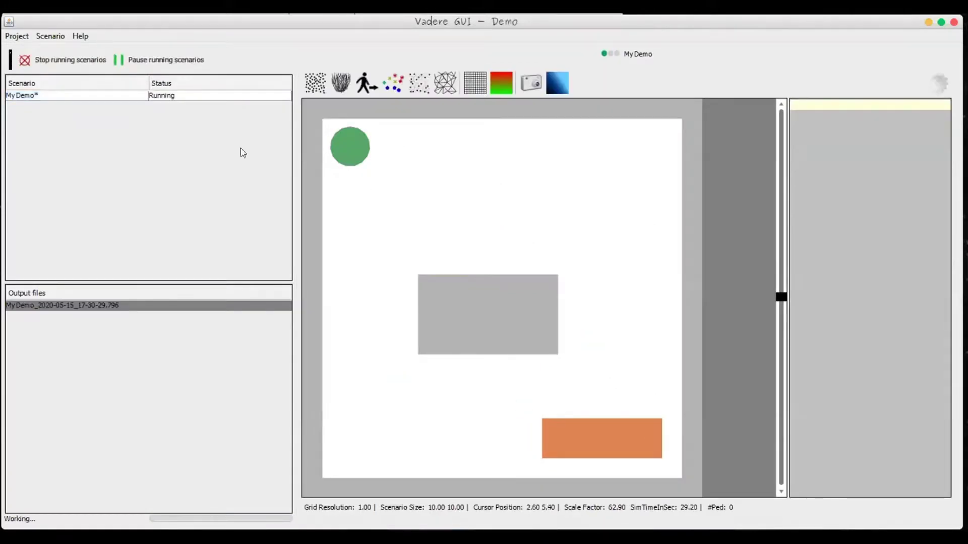
pyautogui.click(57, 61)
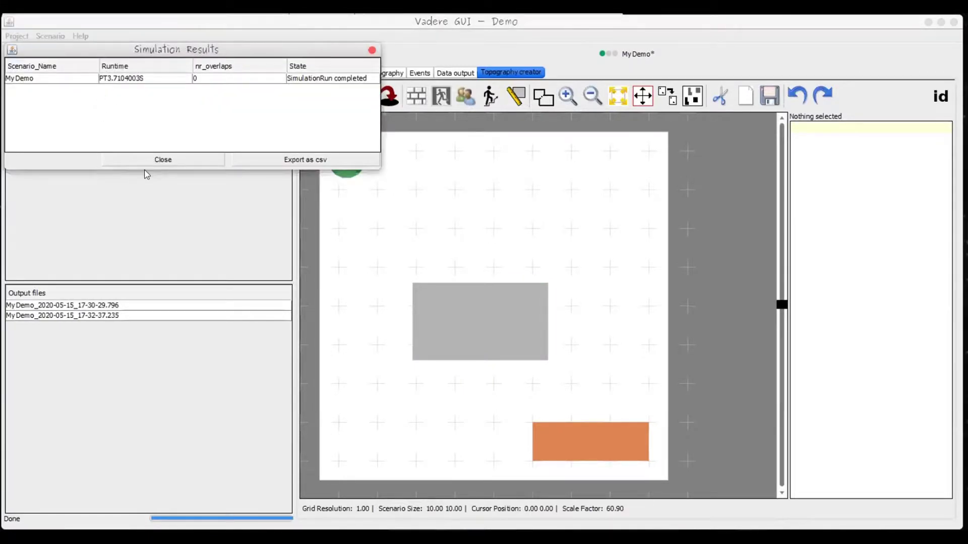
pyautogui.click(142, 163)
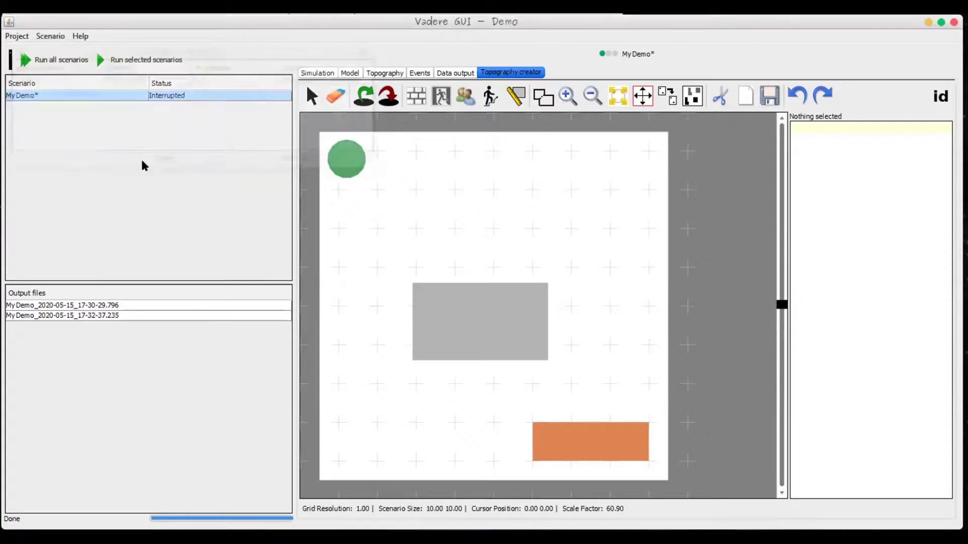
# - Open the My Demo_2020-05-15_17-32-37.235 output in post-visualization, play it back and reset the playback
pyautogui.click(77, 315)
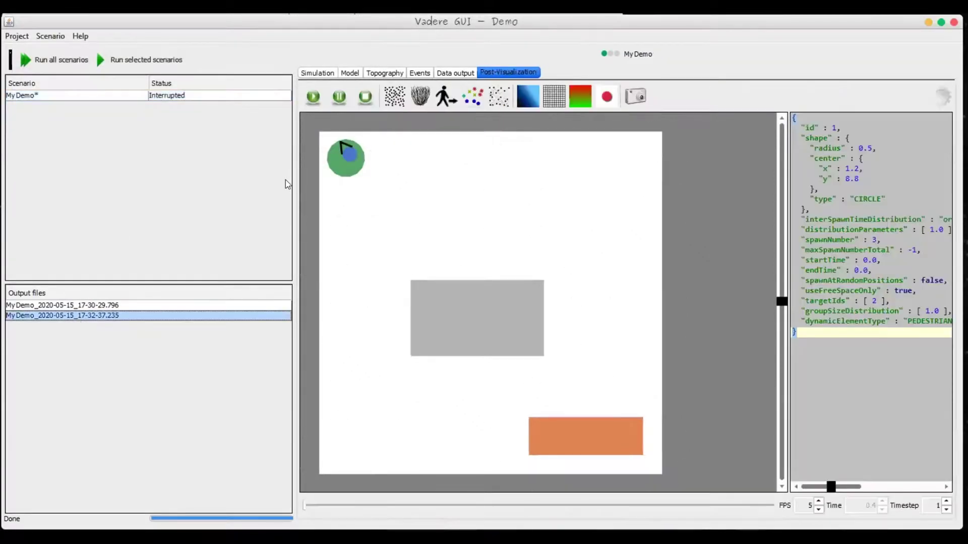
pyautogui.click(313, 100)
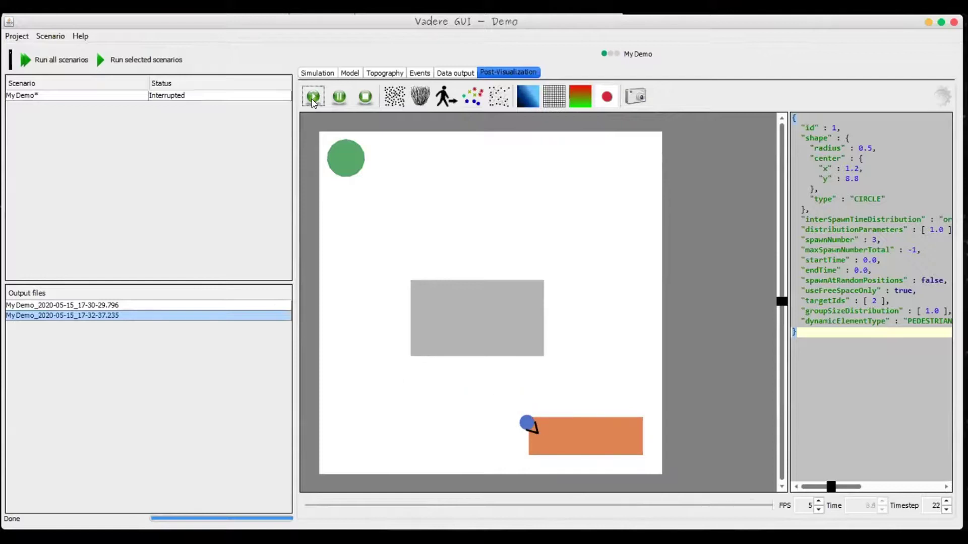
pyautogui.click(361, 101)
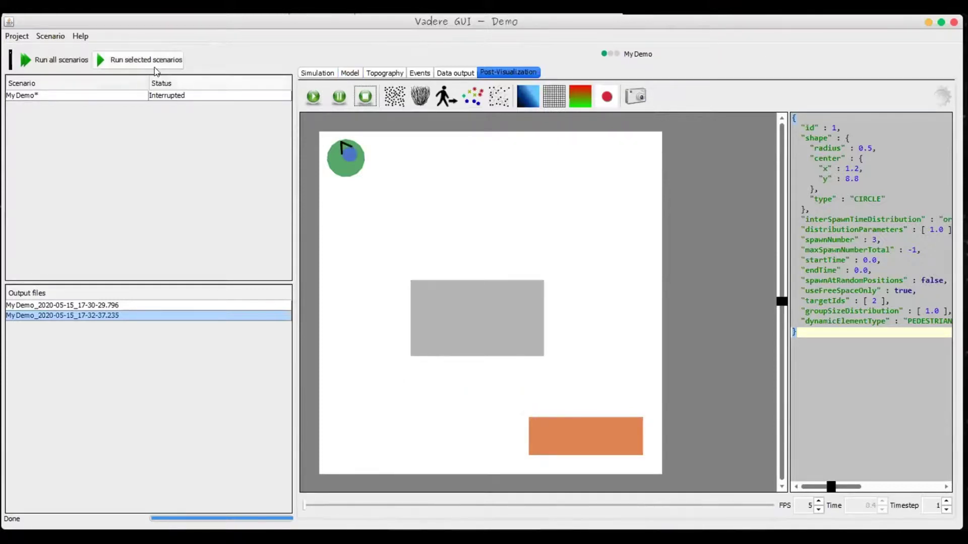
# - Return to the My Demo topography and move the rectangular obstacle to x 1.5, y 4.0
pyautogui.click(84, 96)
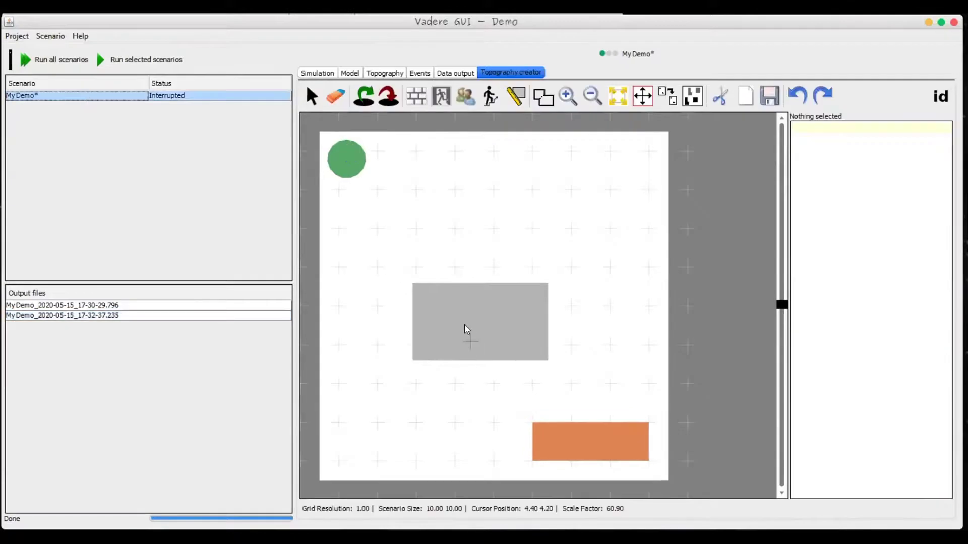
pyautogui.click(311, 97)
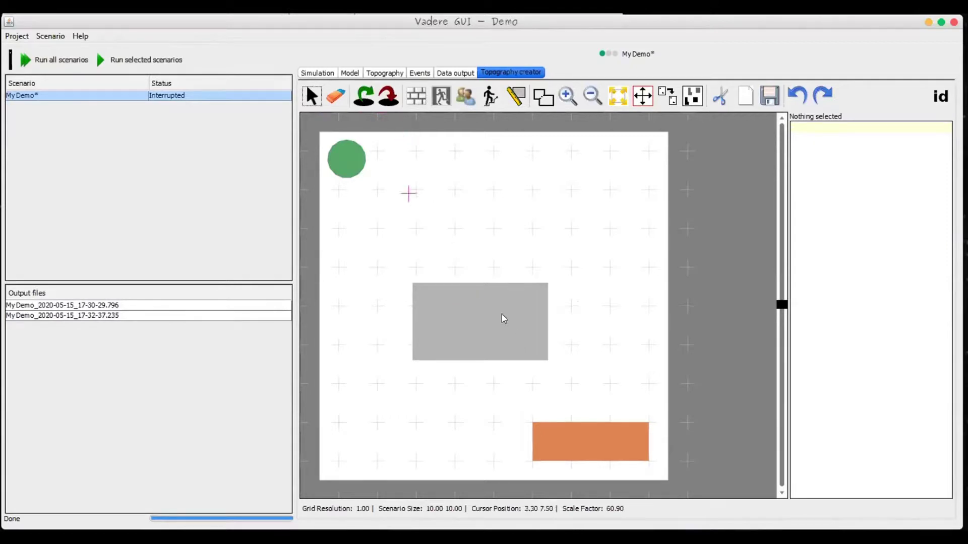
pyautogui.click(482, 320)
pyautogui.moveTo(484, 322); pyautogui.dragTo(446, 314)
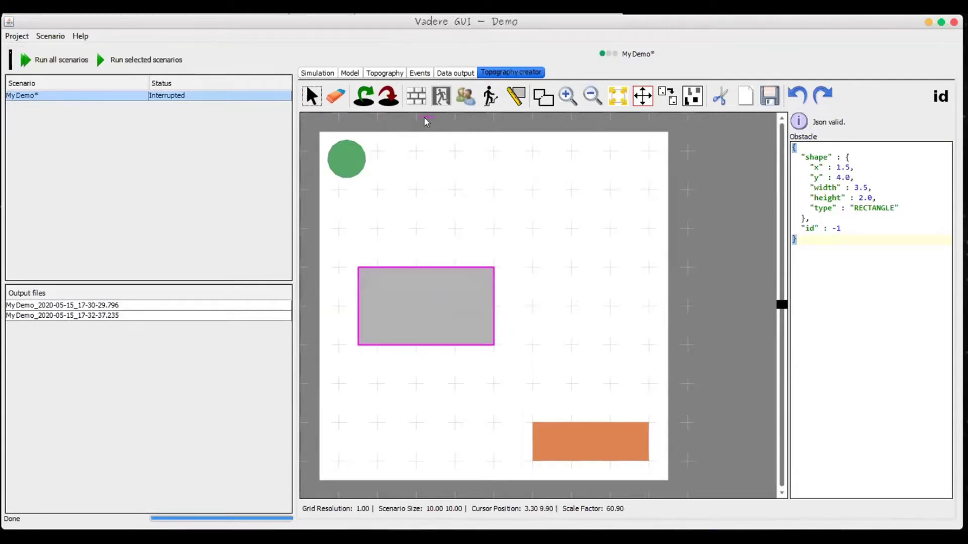
# - Draw a rectangular obstacle about 1.8 wide and 3.6 high overlapping the first one's right end, and merge both into one polygon
pyautogui.click(417, 97)
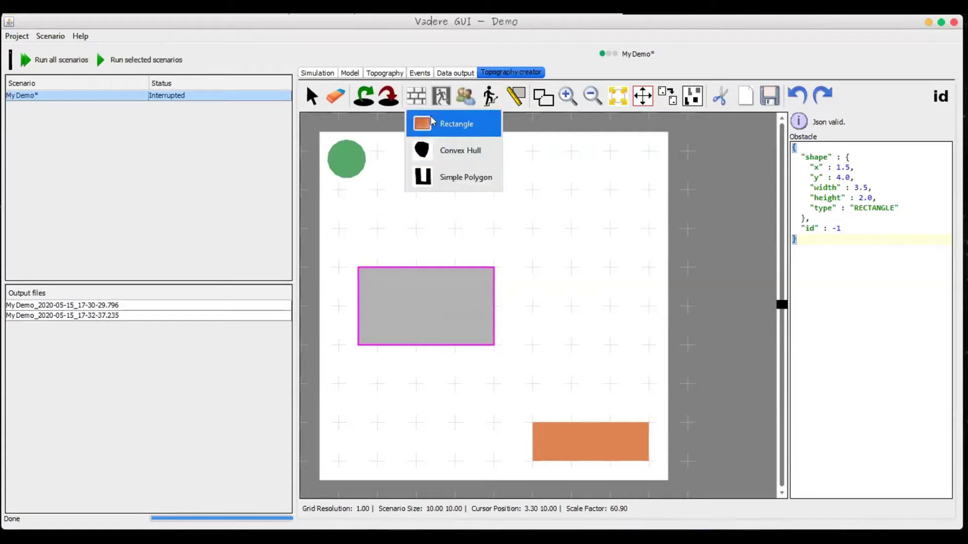
pyautogui.click(457, 123)
pyautogui.moveTo(467, 206); pyautogui.dragTo(536, 345)
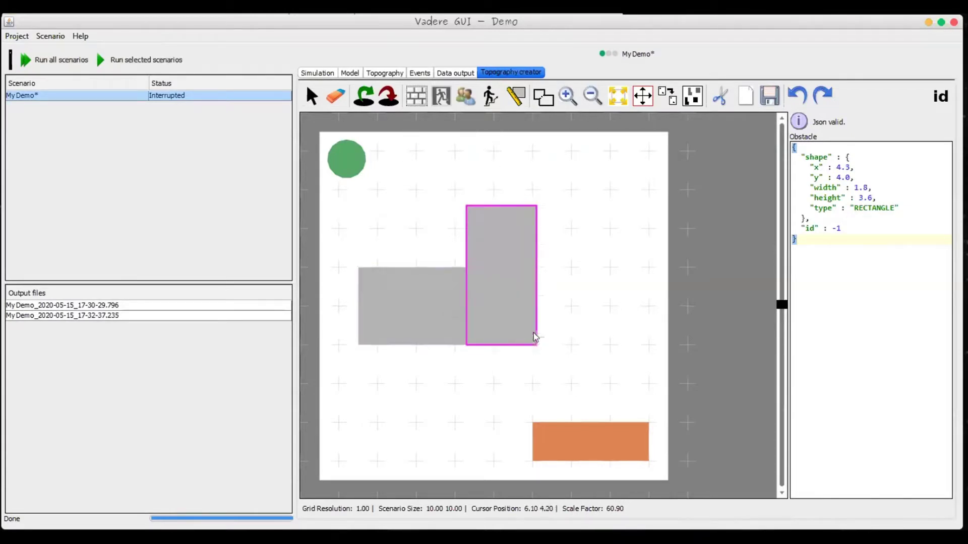
pyautogui.click(539, 100)
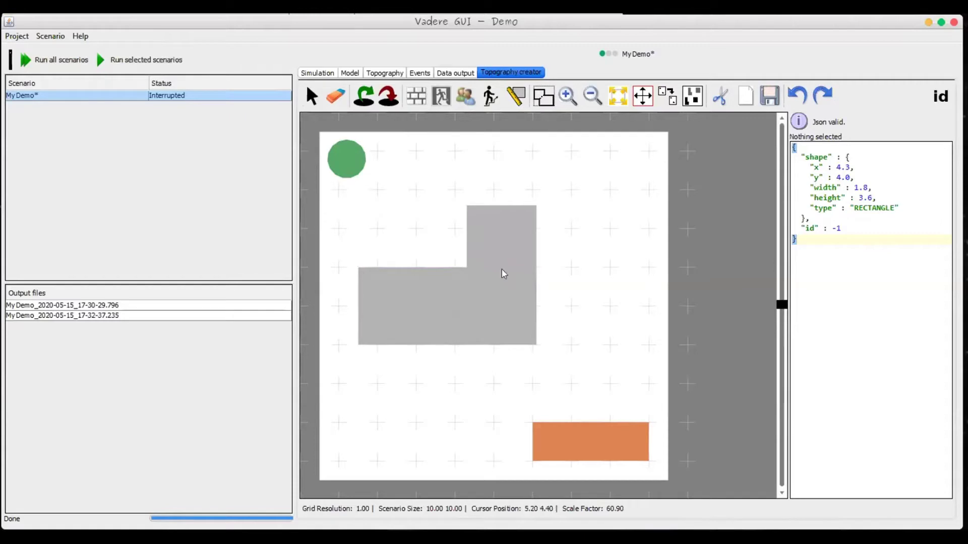
# - Move the merged L-shaped obstacle towards the target, placing its lower-left corner at x 4.3, y 3.0
pyautogui.moveTo(448, 306); pyautogui.dragTo(506, 311)
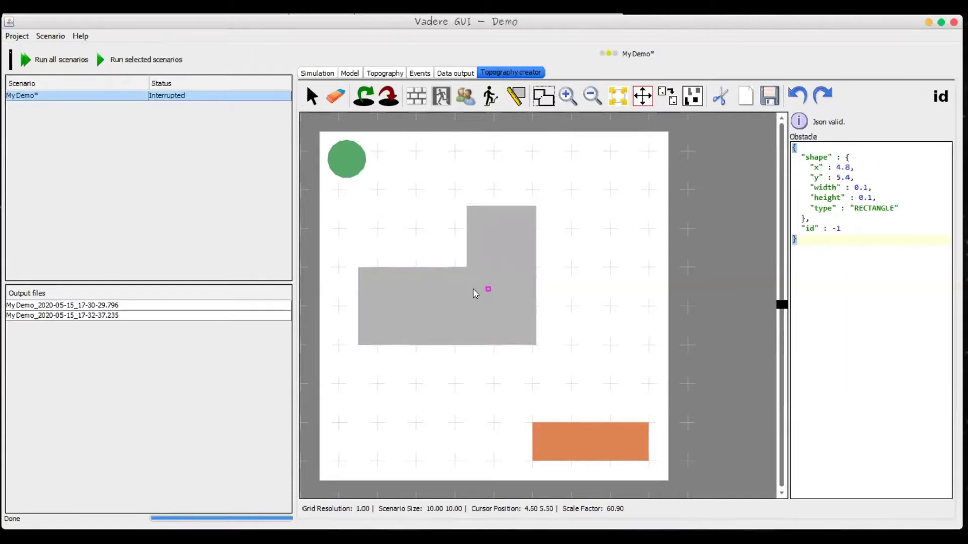
pyautogui.click(311, 95)
pyautogui.click(447, 313)
pyautogui.click(447, 315)
pyautogui.moveTo(446, 318); pyautogui.dragTo(554, 356)
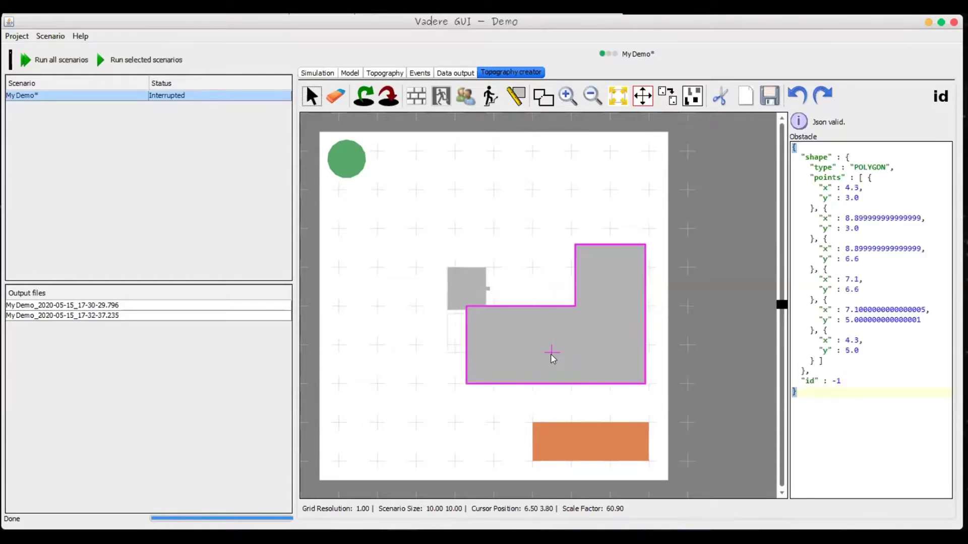
# - Erase the small stray obstacles beside the L-shaped obstacle, shifting that obstacle aside to x 5.1, y 2.3 to uncover them
pyautogui.click(335, 97)
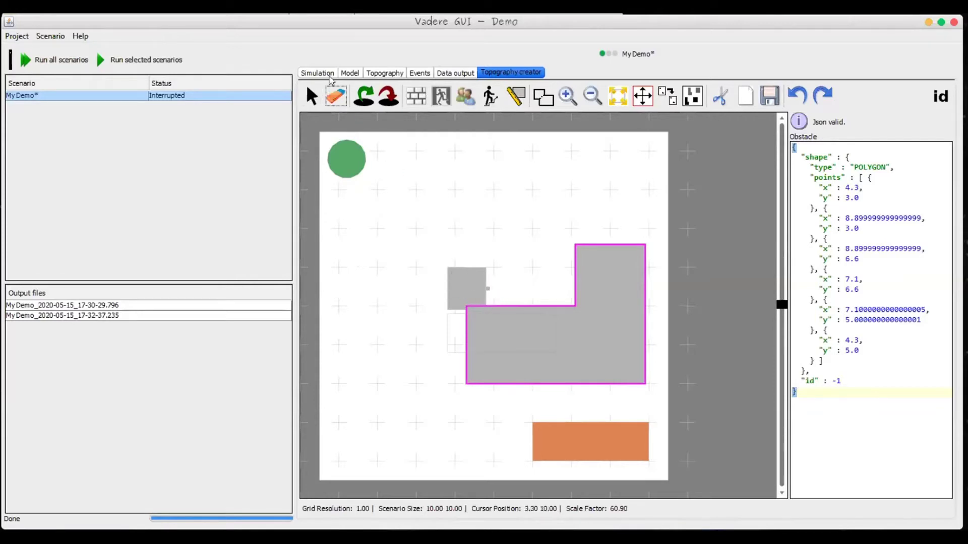
pyautogui.click(476, 288)
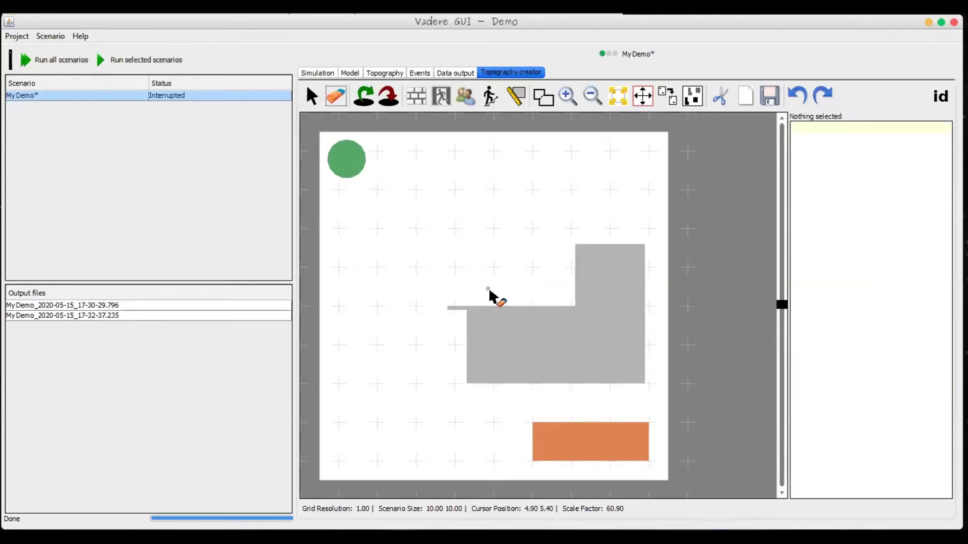
pyautogui.click(309, 96)
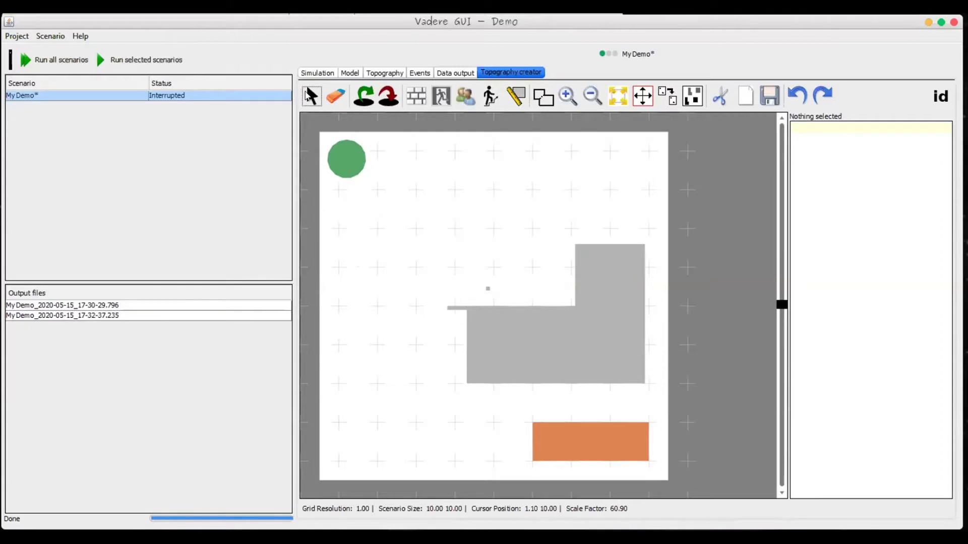
pyautogui.click(539, 334)
pyautogui.moveTo(539, 342); pyautogui.dragTo(571, 364)
pyautogui.click(337, 96)
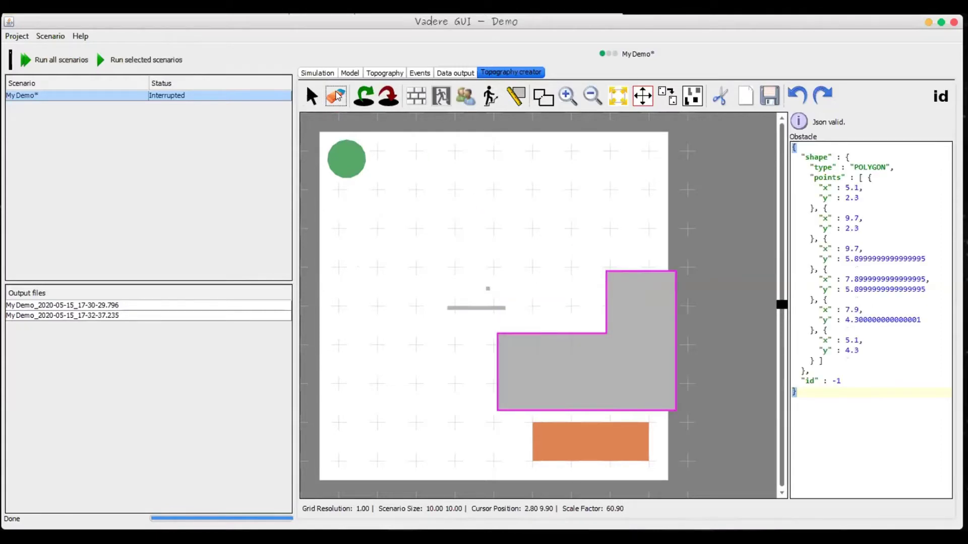
pyautogui.click(485, 301)
pyautogui.click(478, 307)
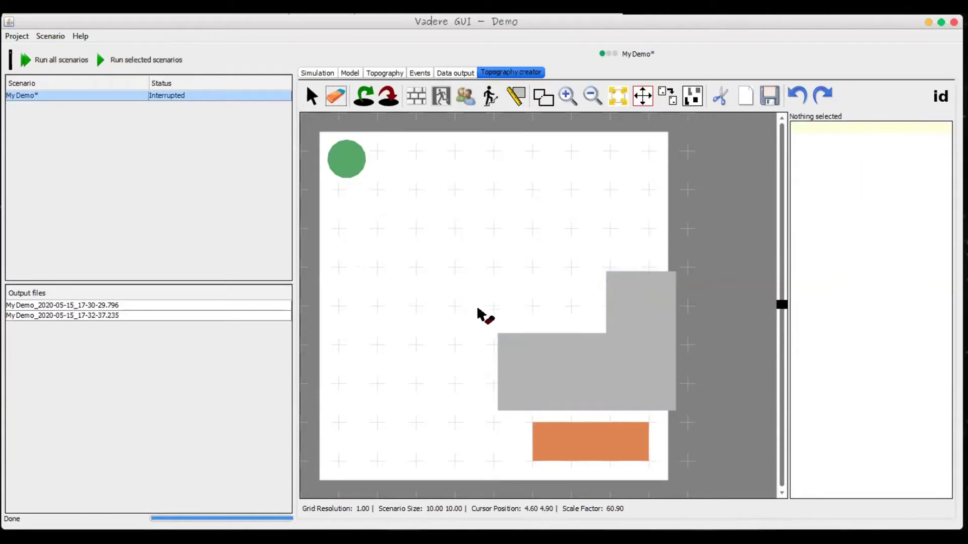
# - Move the L-shaped obstacle back towards the source with its lower-left corner at about x 1.6, y 4.6, and deselect it
pyautogui.click(312, 96)
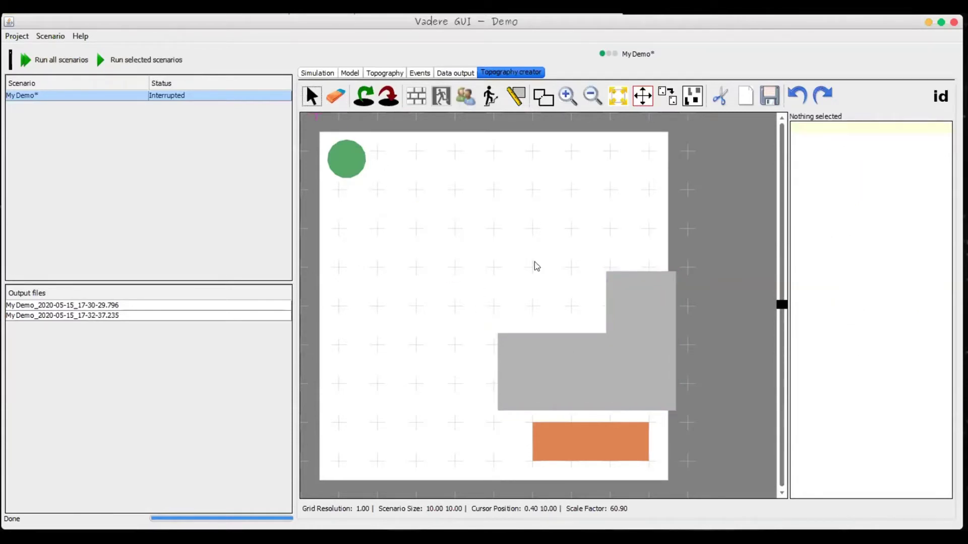
pyautogui.click(623, 385)
pyautogui.moveTo(622, 385); pyautogui.dragTo(487, 297)
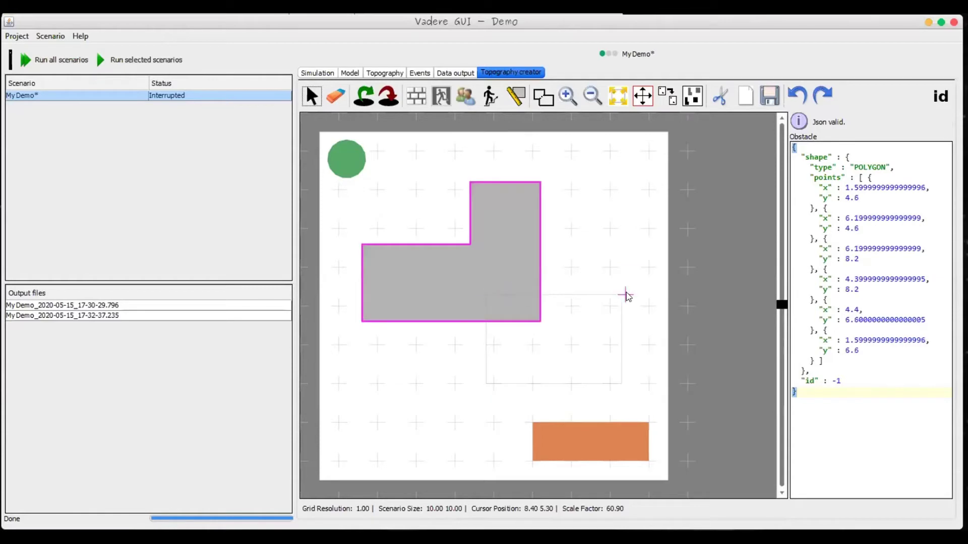
pyautogui.click(618, 294)
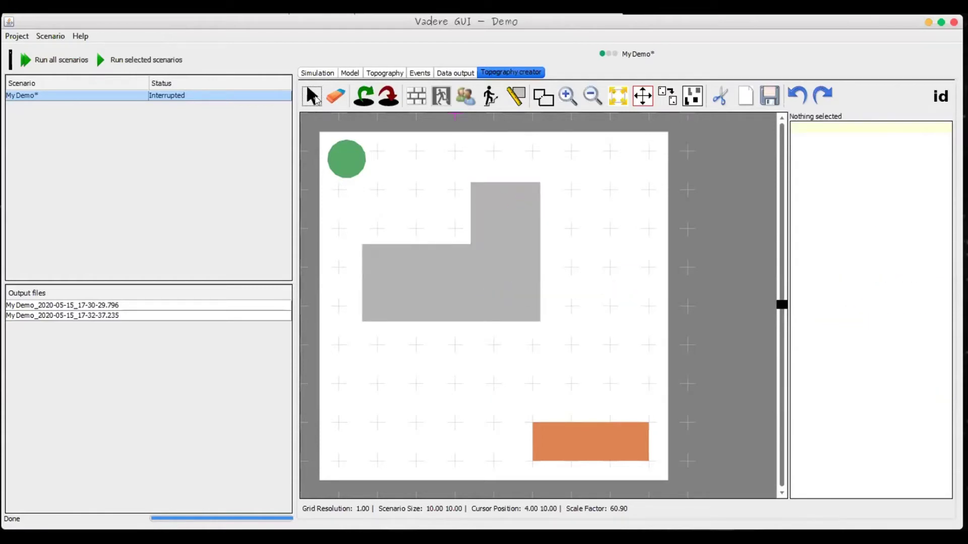
# - Run the My Demo scenario, stopping it early, and play back its My Demo_2020-05-15_17-34-07.518 output in post-visualization
pyautogui.click(119, 64)
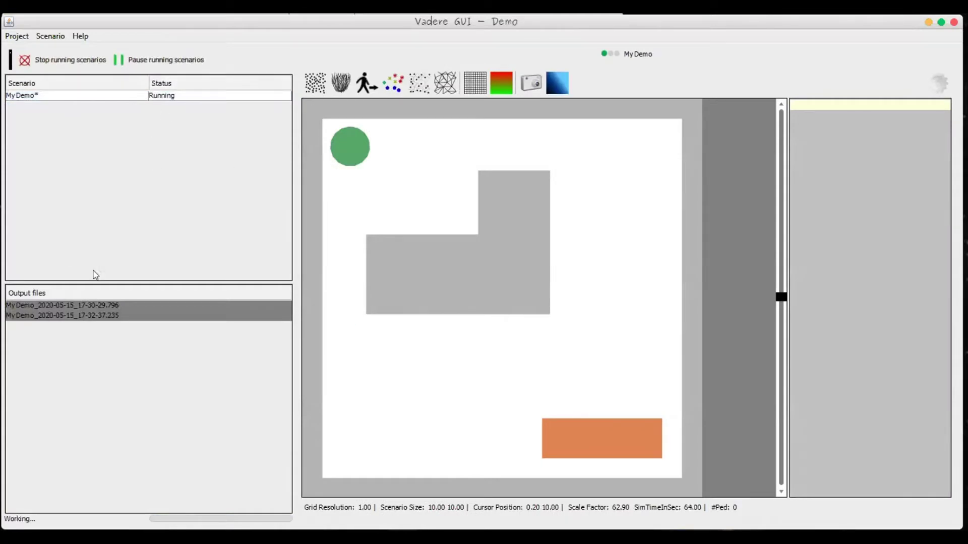
pyautogui.click(45, 61)
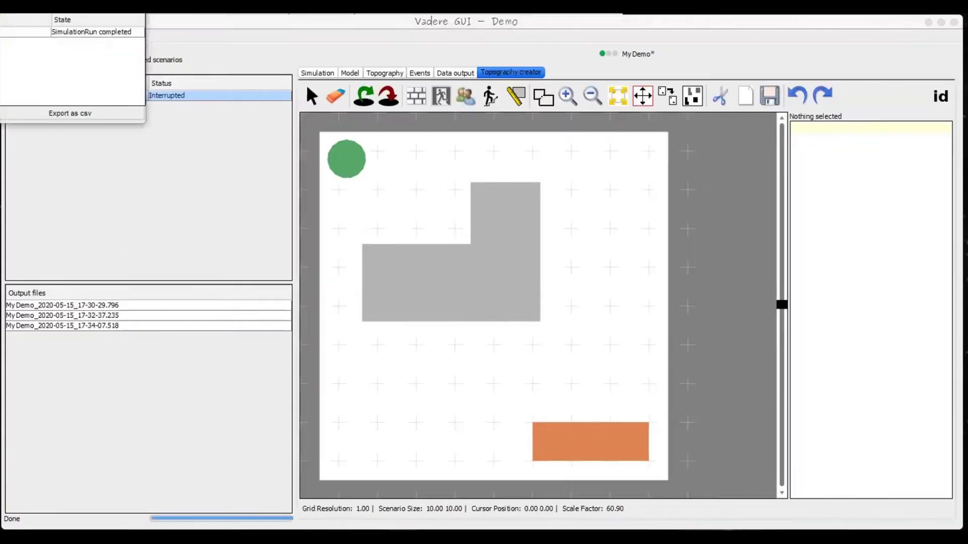
pyautogui.click(90, 326)
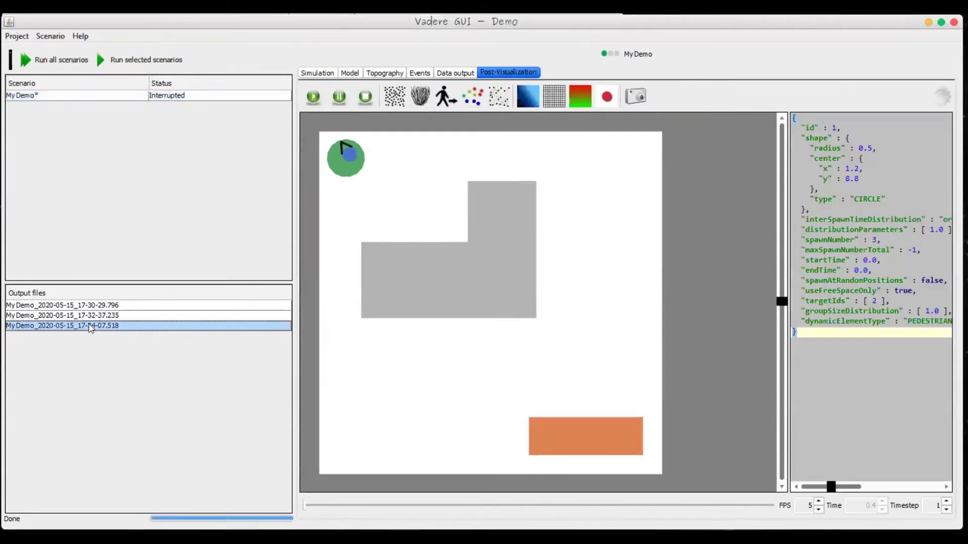
pyautogui.click(311, 98)
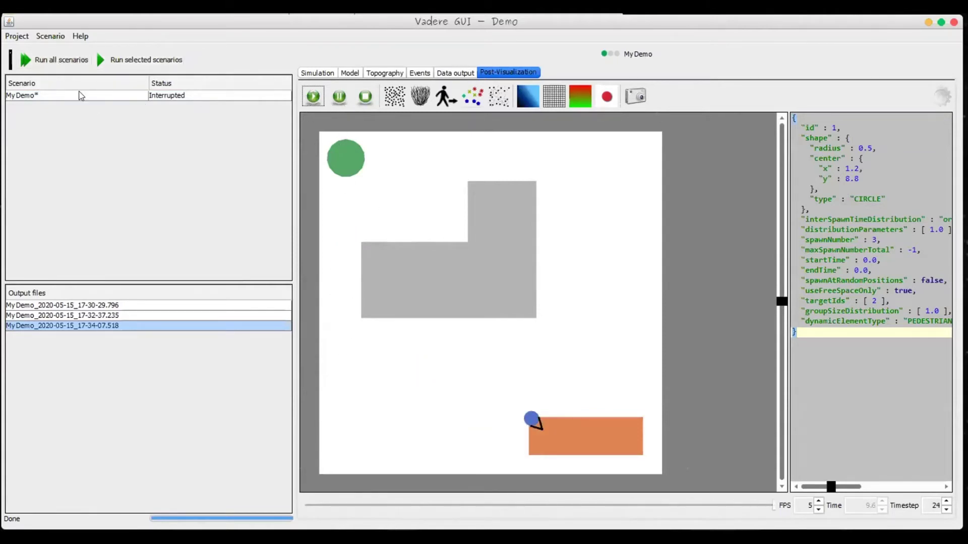
# - Return to the My Demo topography and move the L-shaped obstacle flush against the left boundary at about x 0.5, y 4.0
pyautogui.click(80, 96)
pyautogui.click(516, 273)
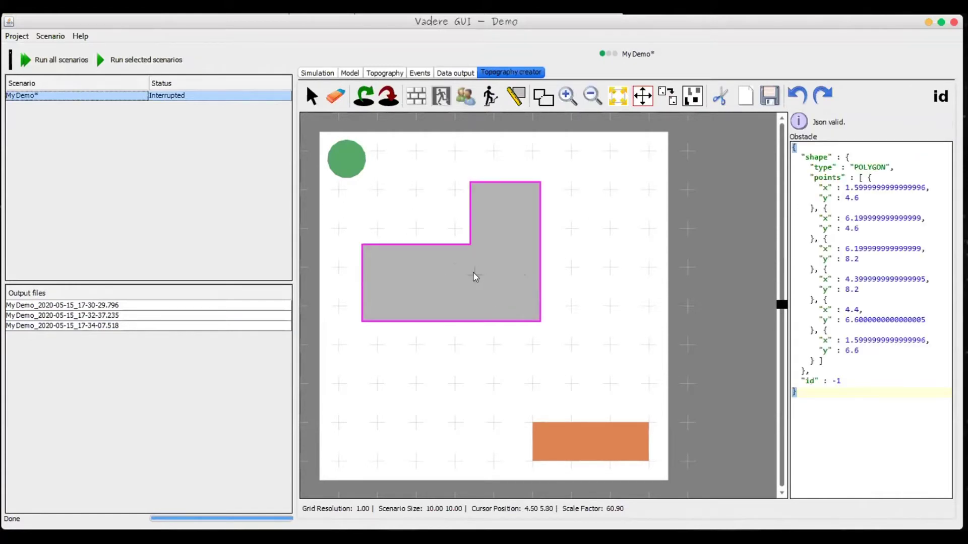
pyautogui.moveTo(473, 273); pyautogui.dragTo(428, 295)
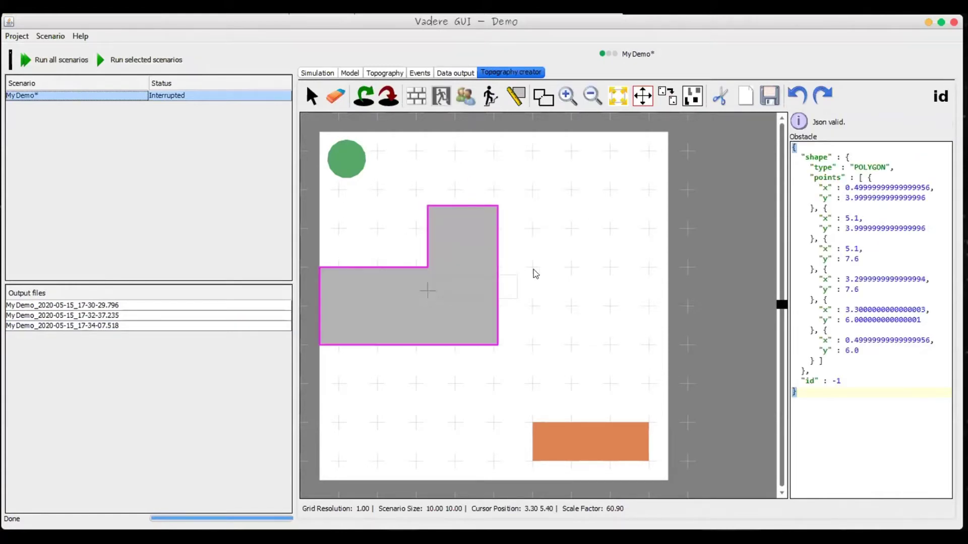
pyautogui.click(534, 273)
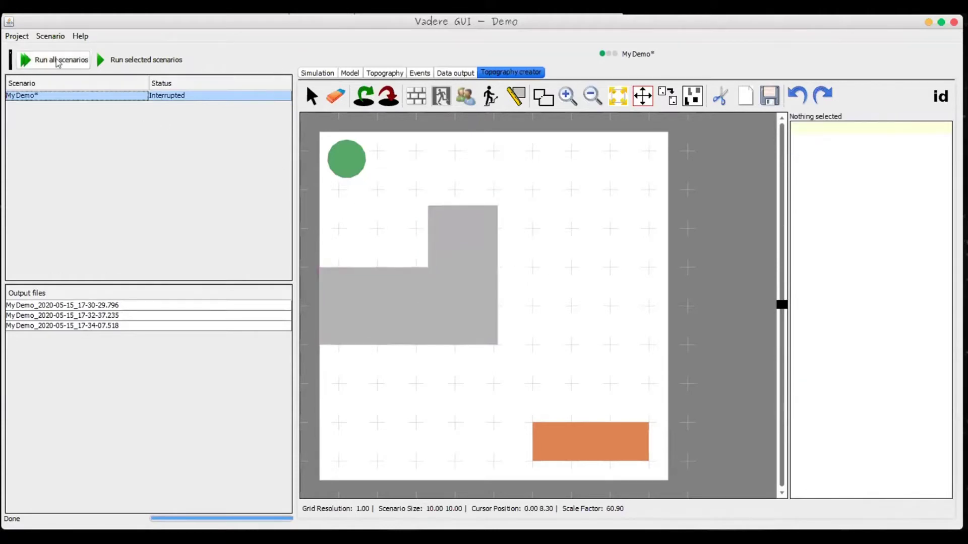
# - Run My Demo, stopping it early, play back its My Demo_2020-05-15_17-34-31.880 output, reset the playback and select the scenario again
pyautogui.click(120, 62)
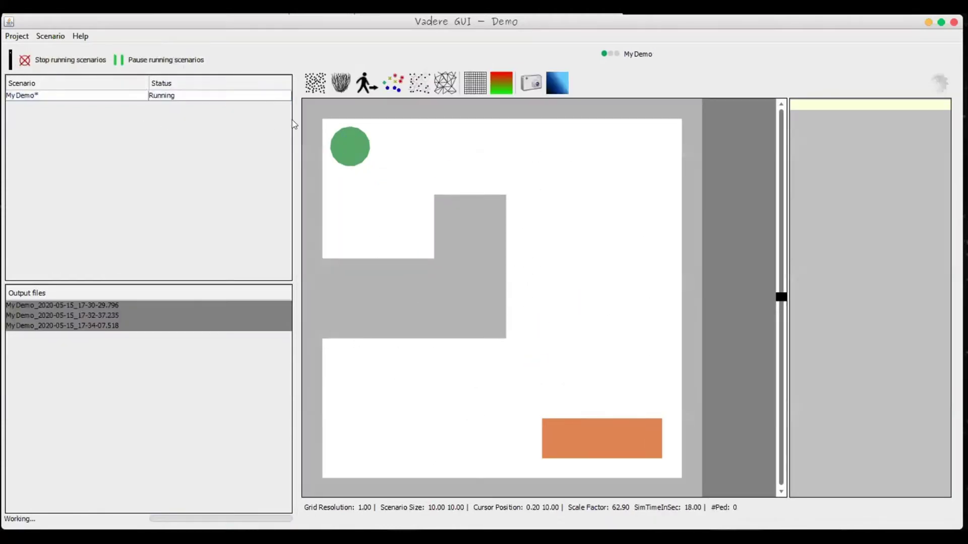
pyautogui.click(64, 59)
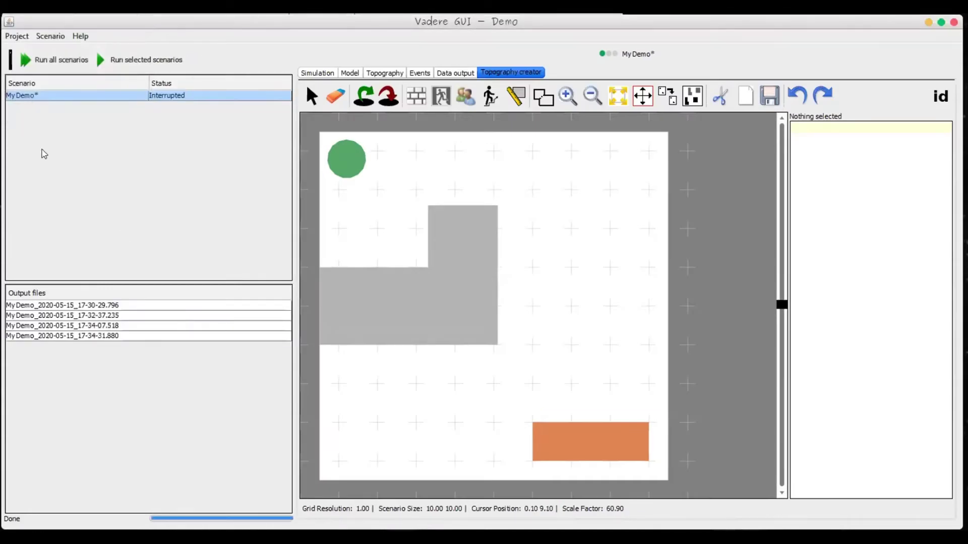
pyautogui.doubleClick(147, 336)
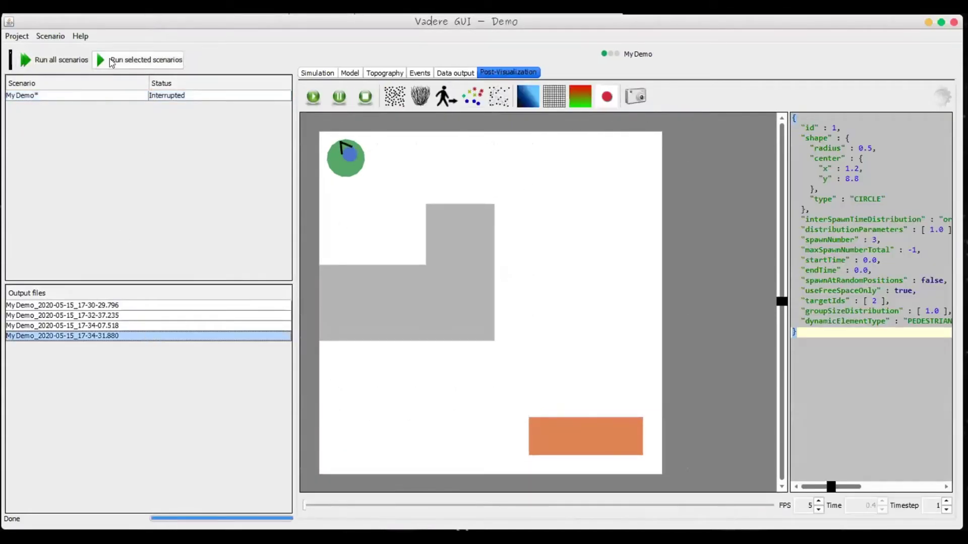
pyautogui.click(312, 99)
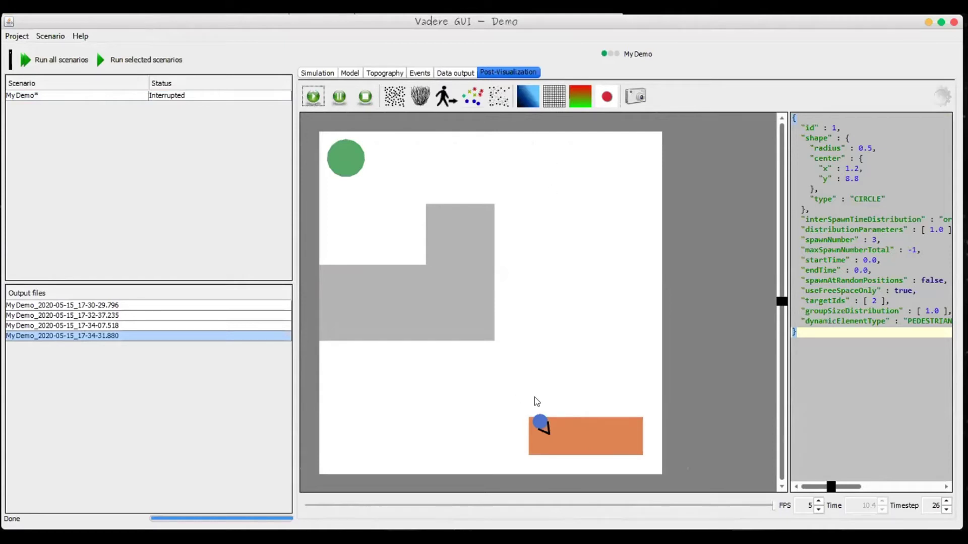
pyautogui.click(364, 97)
pyautogui.click(47, 96)
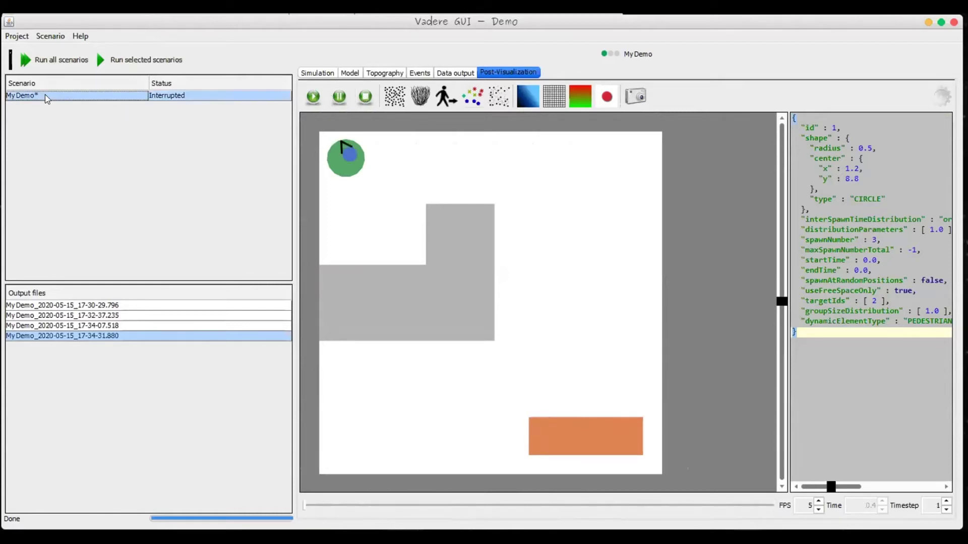